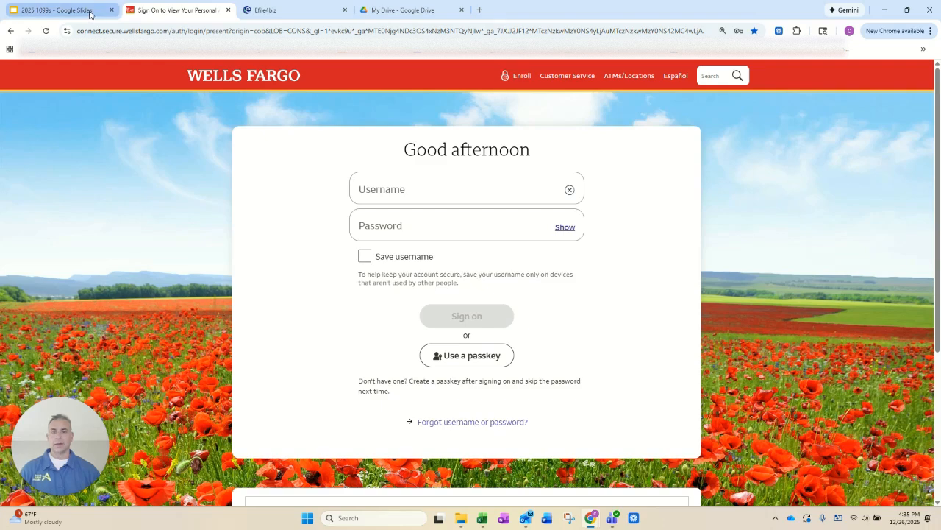
Step: Switch to the Bank Account Data workbook in Excel, zoom the sheet to 140% and select cell A1
{"action": "left_click", "coordinate": [83, 12]}
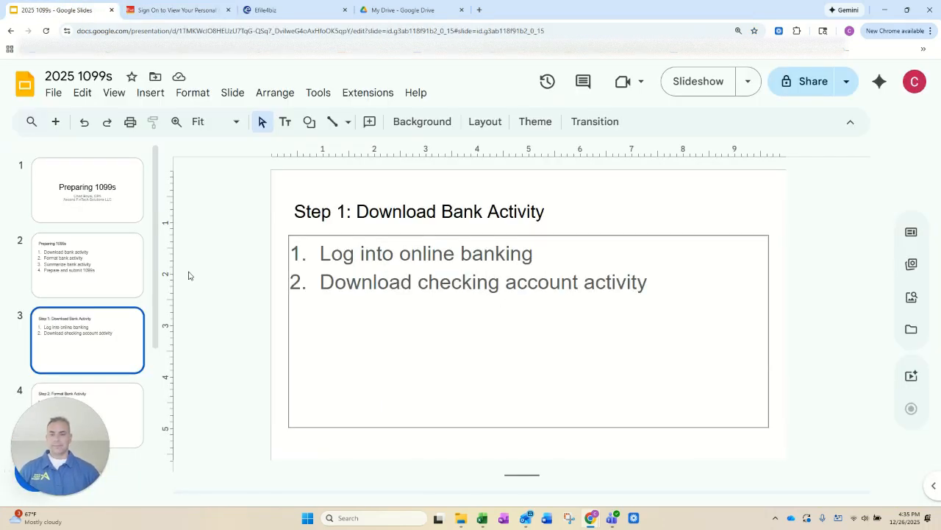
{"action": "key", "text": "alt+Tab"}
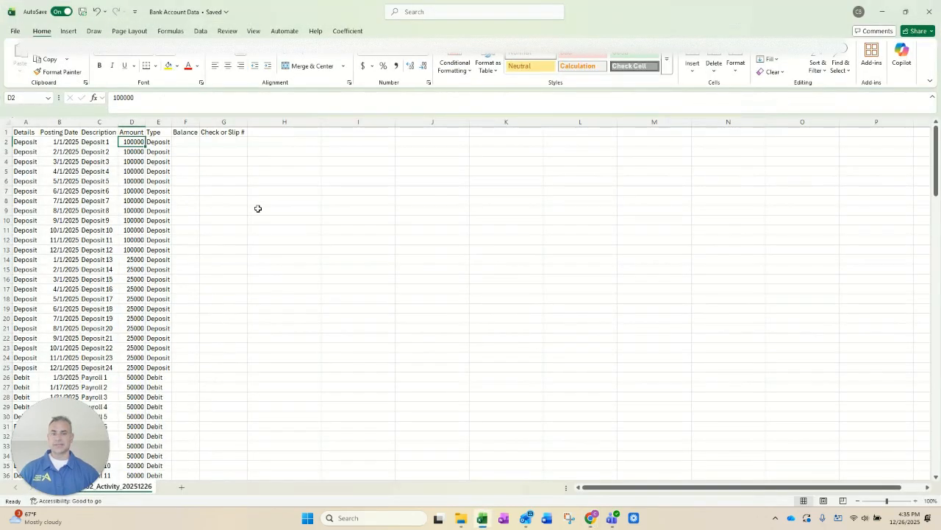
{"action": "left_click", "coordinate": [916, 502]}
{"action": "left_click", "coordinate": [916, 501]}
{"action": "left_click", "coordinate": [916, 501]}
{"action": "left_click", "coordinate": [916, 502]}
{"action": "left_click", "coordinate": [463, 280]}
{"action": "key", "text": "Up"}
{"action": "key", "text": "Up"}
{"action": "key", "text": "Up"}
{"action": "key", "text": "Up"}
{"action": "key", "text": "Up"}
{"action": "key", "text": "Up"}
{"action": "key", "text": "Up"}
{"action": "key", "text": "Up"}
{"action": "key", "text": "Up"}
{"action": "key", "text": "Up"}
{"action": "key", "text": "Up"}
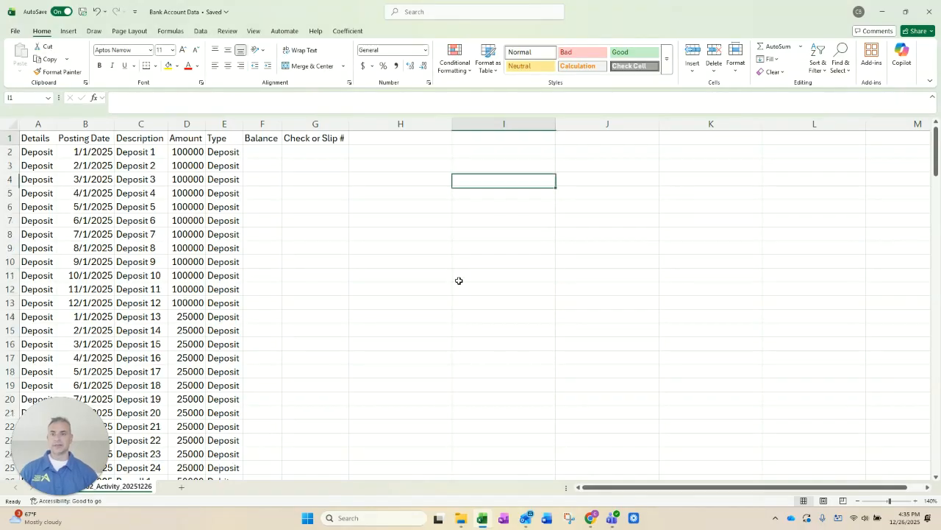
{"action": "key", "text": "Left"}
{"action": "key", "text": "Left"}
{"action": "key", "text": "Home"}
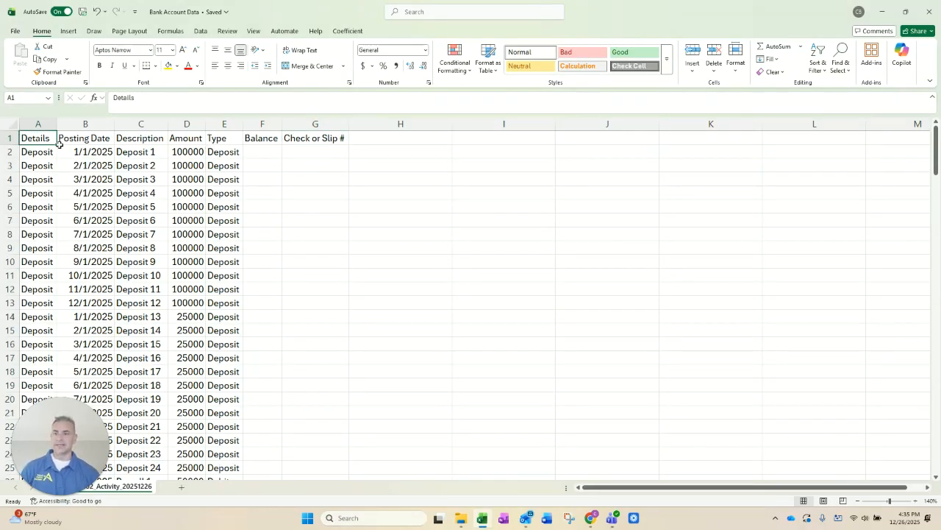
Step: Widen the Description and Type columns of the bank activity
{"action": "left_click", "coordinate": [81, 124]}
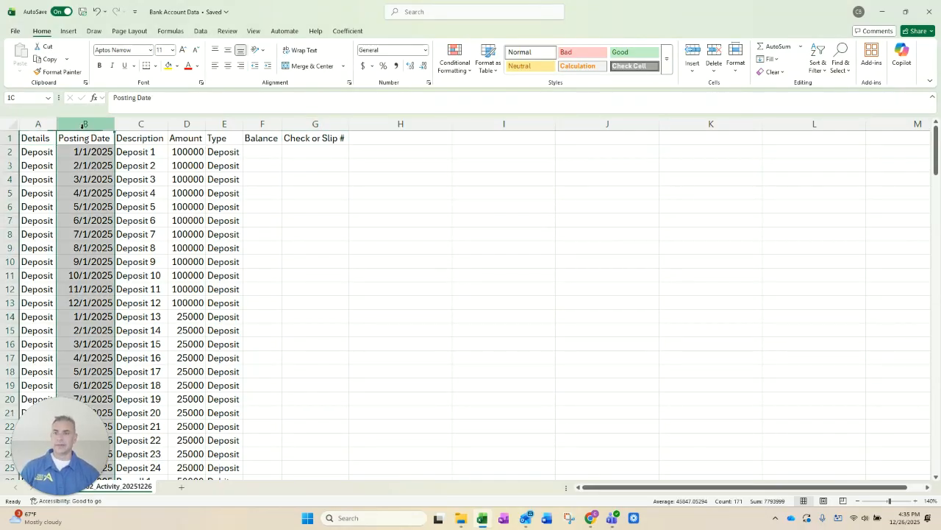
{"action": "left_click", "coordinate": [150, 122]}
{"action": "left_click_drag", "start_coordinate": [169, 123], "coordinate": [281, 123]}
{"action": "left_click", "coordinate": [243, 150]}
{"action": "left_click", "coordinate": [252, 137]}
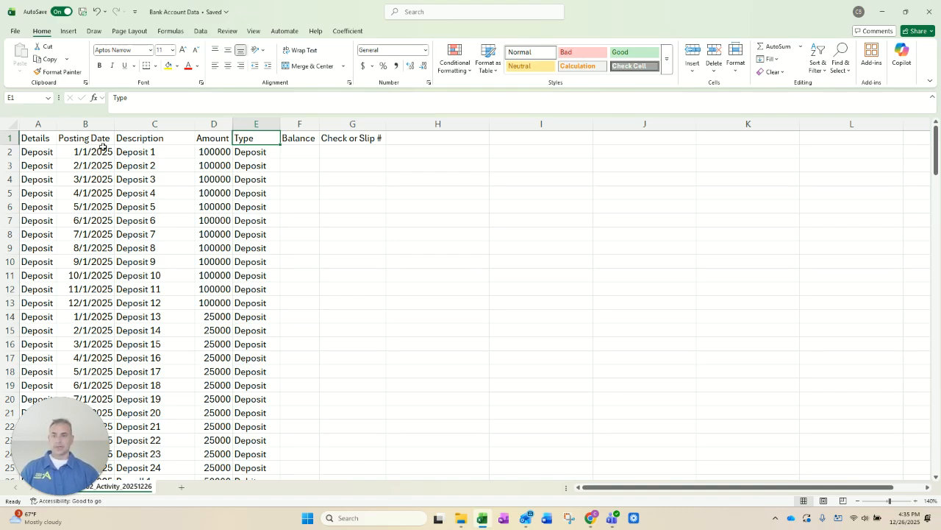
Step: Review the Step 2: Format Bank Activity slide in the 2025 1099s presentation and return to the Excel workbook
{"action": "key", "text": "alt+Tab"}
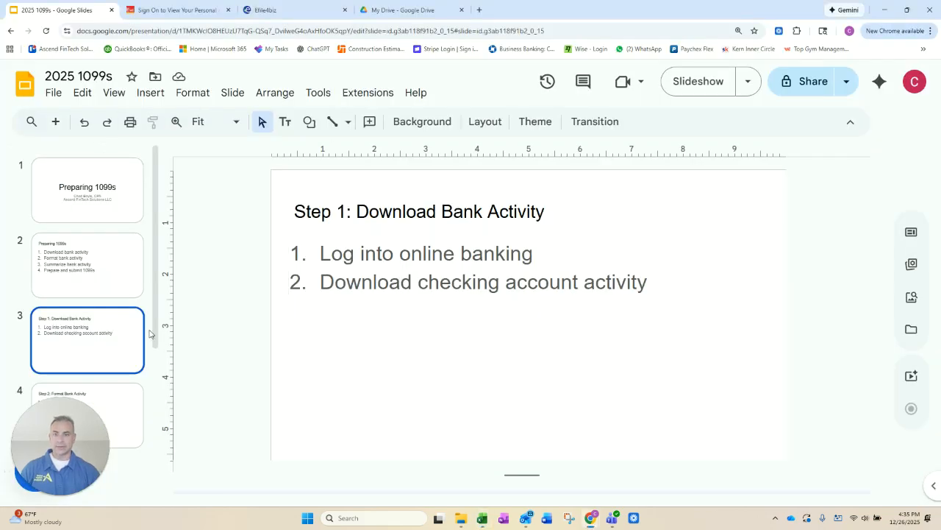
{"action": "left_click", "coordinate": [128, 398]}
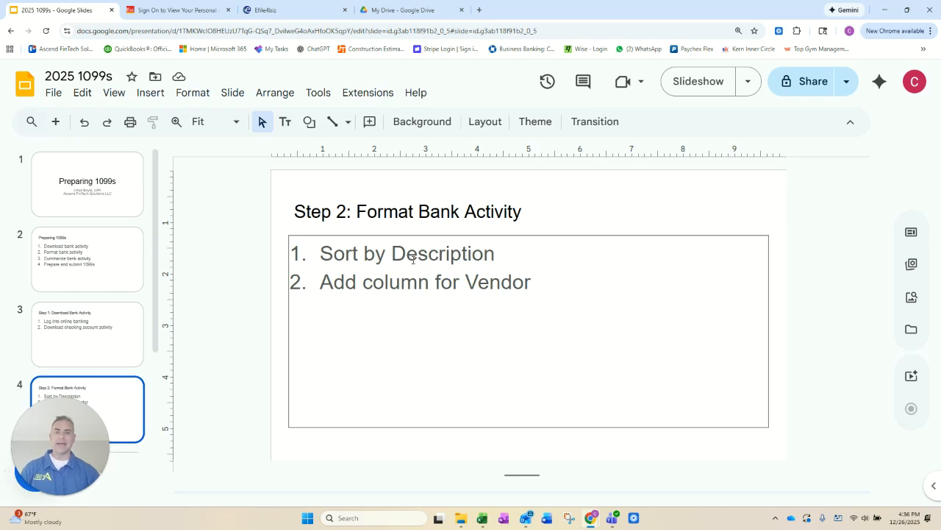
{"action": "key", "text": "alt+Tab"}
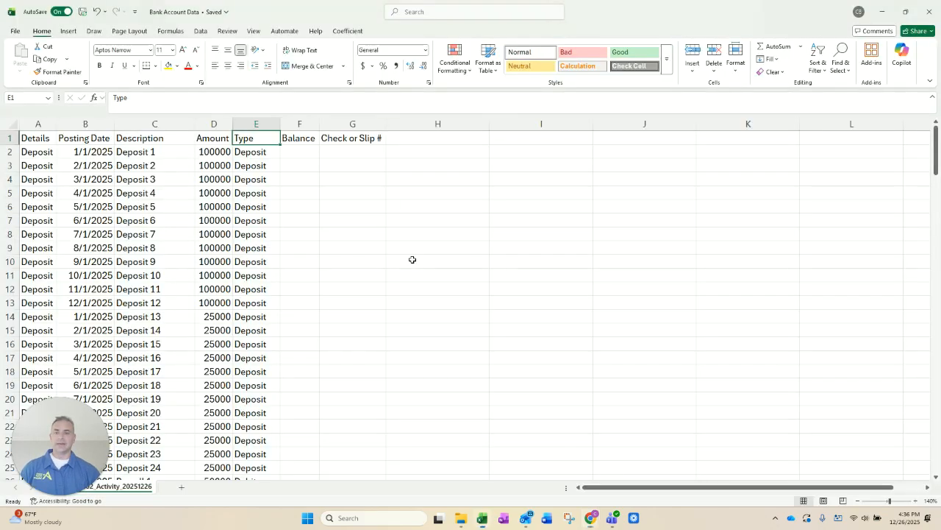
Step: Sort the transaction rows 2 to 171 by Description in A to Z order, keeping row 1 as headers
{"action": "left_click", "coordinate": [86, 151]}
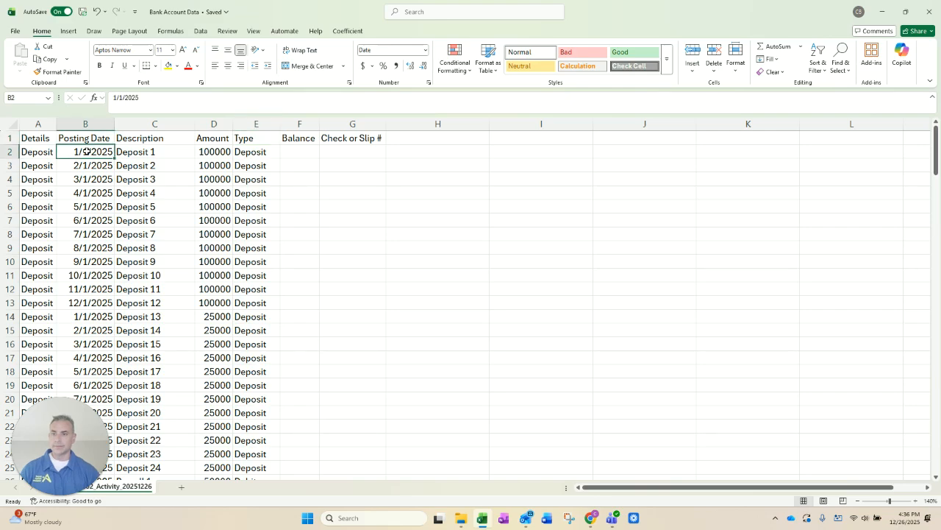
{"action": "key", "text": "Left"}
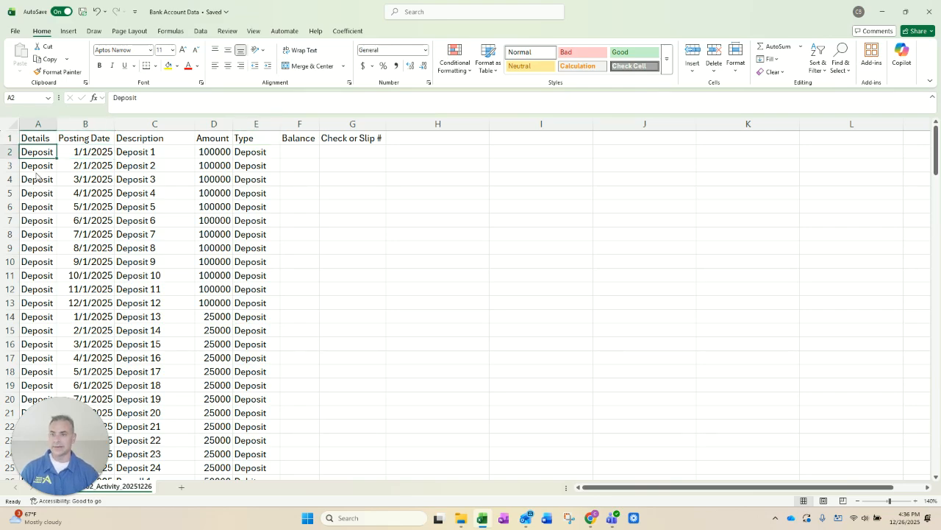
{"action": "key", "text": "alt+Tab"}
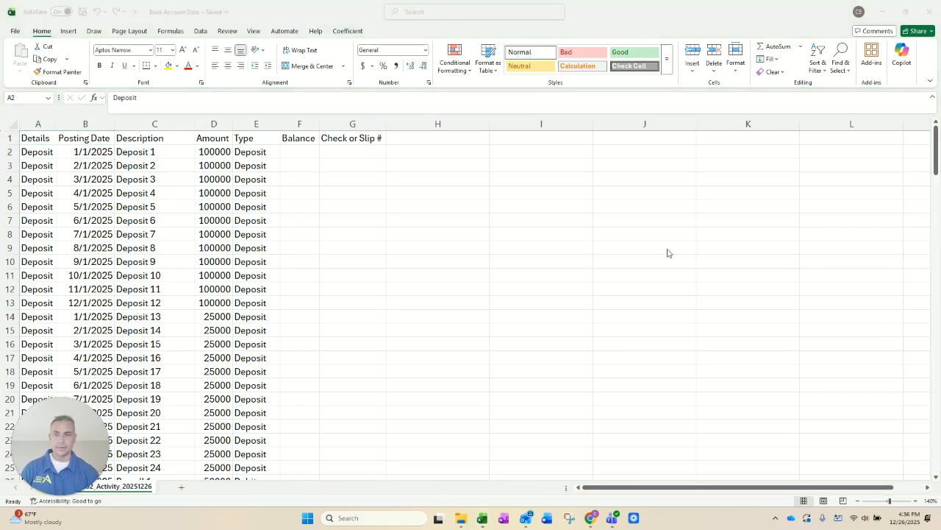
{"action": "left_click", "coordinate": [24, 152]}
{"action": "key", "text": "shift+space"}
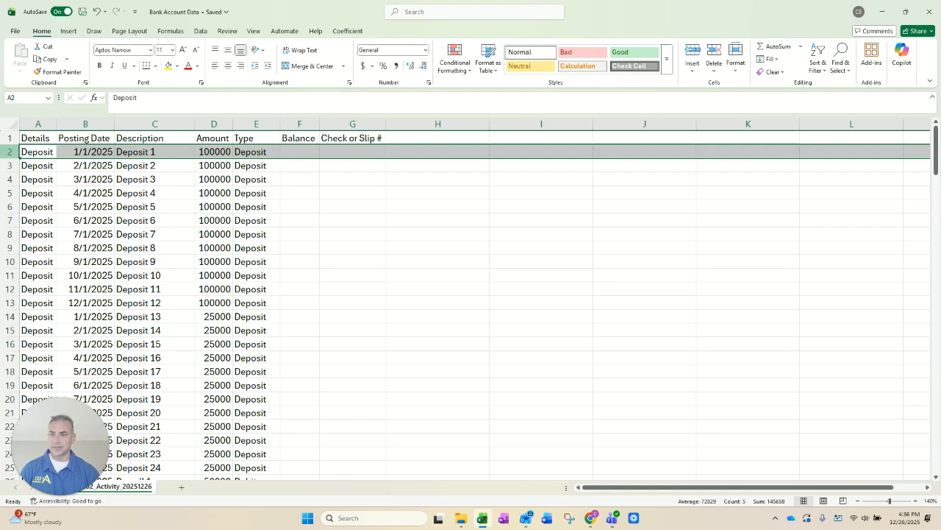
{"action": "key", "text": "shift+Down"}
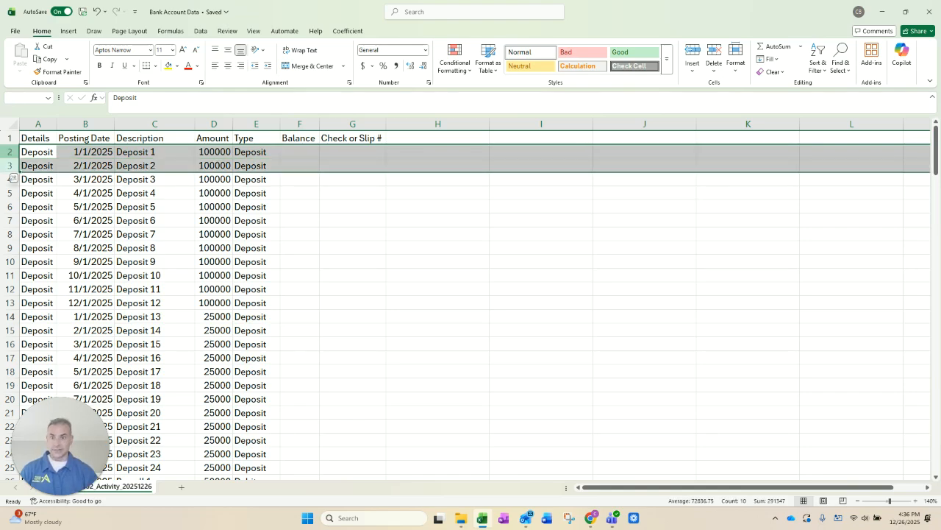
{"action": "key", "text": "shift+Page_Down"}
{"action": "key", "text": "shift+Page_Down"}
{"action": "key", "text": "shift+Page_Down"}
{"action": "key", "text": "shift+Page_Down"}
{"action": "key", "text": "shift+Page_Down"}
{"action": "key", "text": "shift+Page_Down"}
{"action": "key", "text": "shift+Page_Down"}
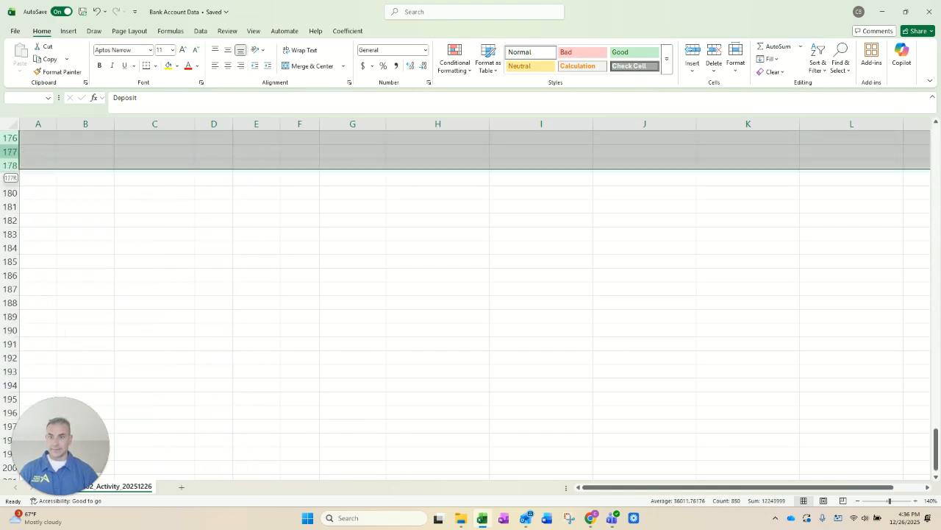
{"action": "key", "text": "shift+Page_Up"}
{"action": "key", "text": "shift+Down"}
{"action": "key", "text": "shift+Down"}
{"action": "key", "text": "shift+Down"}
{"action": "key", "text": "shift+Down"}
{"action": "key", "text": "shift+Down"}
{"action": "key", "text": "shift+Down"}
{"action": "key", "text": "shift+Down"}
{"action": "key", "text": "shift+Down"}
{"action": "key", "text": "shift+Down"}
{"action": "key", "text": "shift+Down"}
{"action": "key", "text": "shift+Down"}
{"action": "key", "text": "shift+Down"}
{"action": "key", "text": "shift+Down"}
{"action": "key", "text": "shift+Down"}
{"action": "key", "text": "shift+Down"}
{"action": "key", "text": "shift+Down"}
{"action": "key", "text": "shift+Down"}
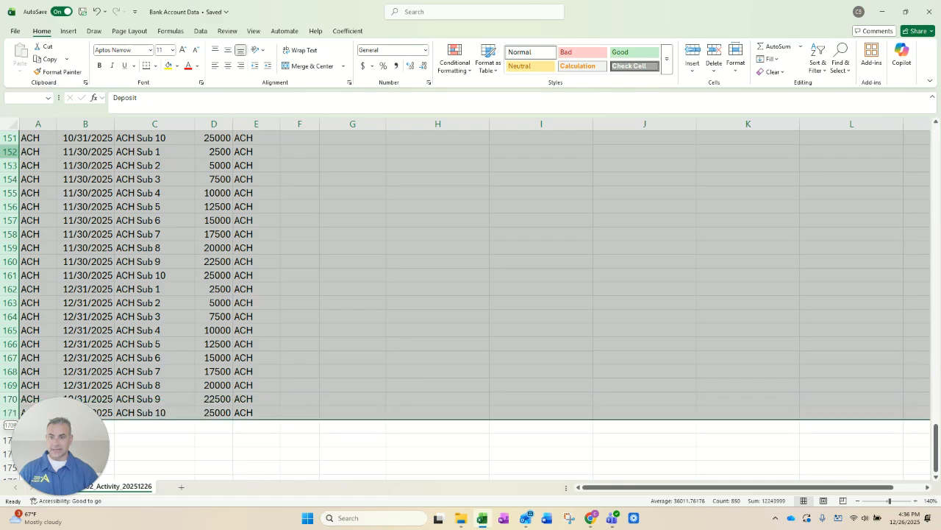
{"action": "left_click", "coordinate": [200, 32]}
{"action": "left_click", "coordinate": [441, 55]}
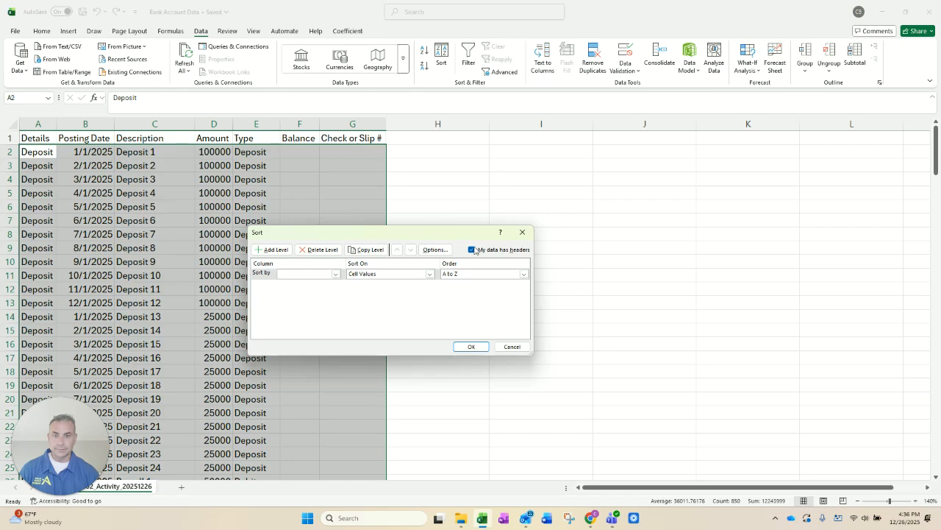
{"action": "left_click", "coordinate": [321, 276]}
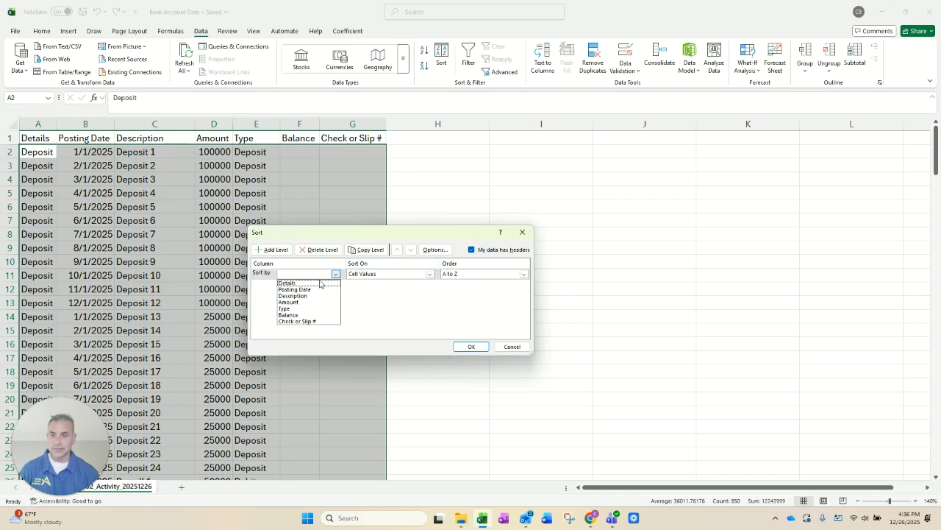
{"action": "left_click", "coordinate": [316, 298]}
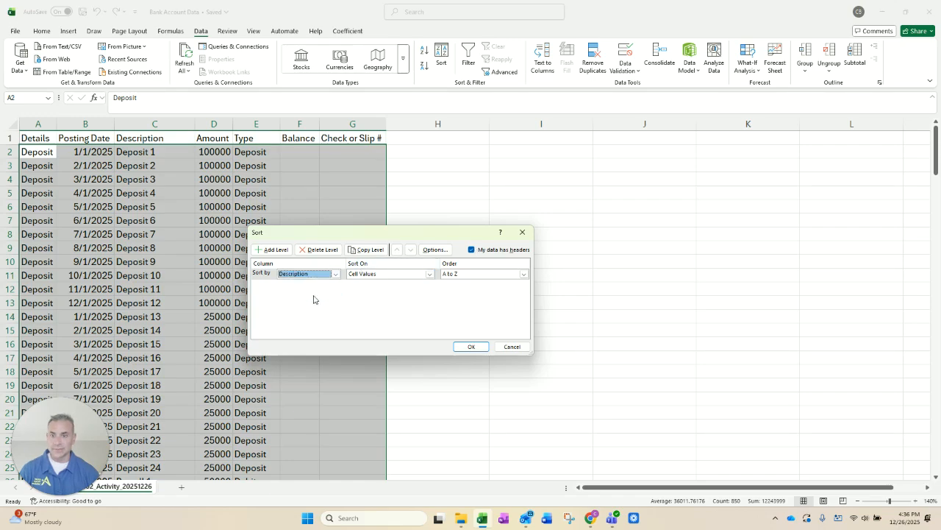
{"action": "left_click", "coordinate": [471, 347]}
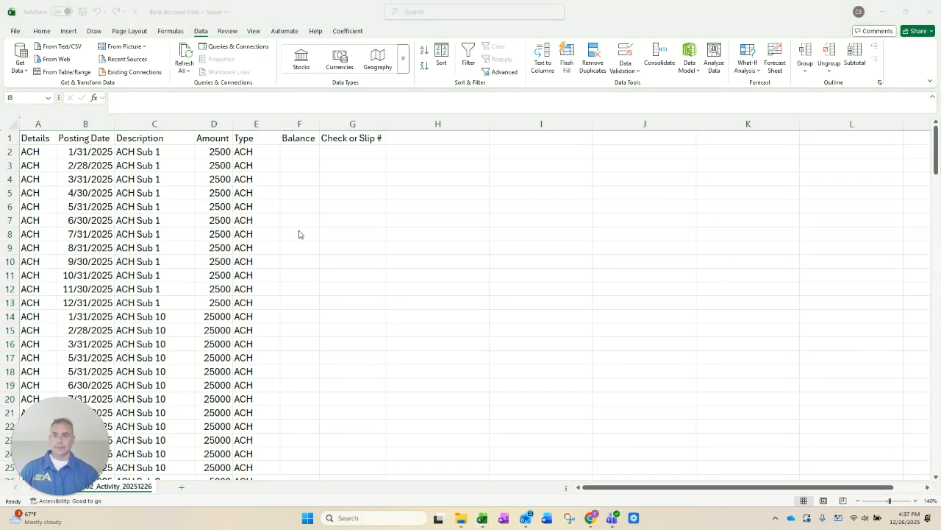
Step: Insert a new column between Description and Amount and title it Vendor
{"action": "left_click", "coordinate": [140, 140]}
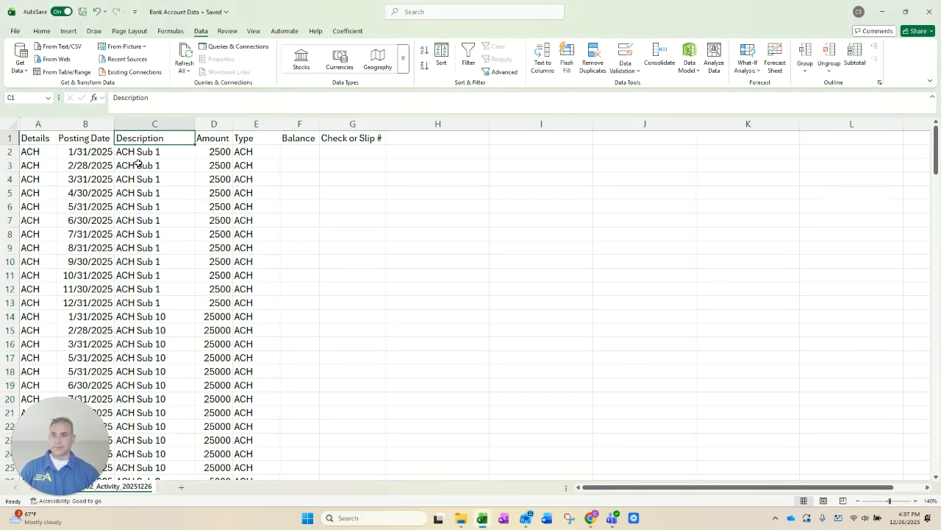
{"action": "left_click", "coordinate": [147, 123]}
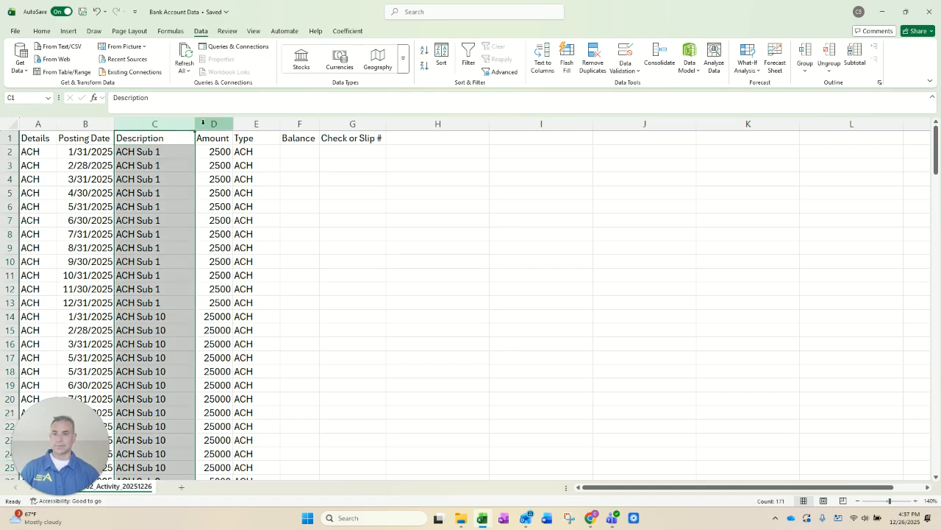
{"action": "left_click", "coordinate": [210, 122]}
{"action": "right_click", "coordinate": [213, 125]}
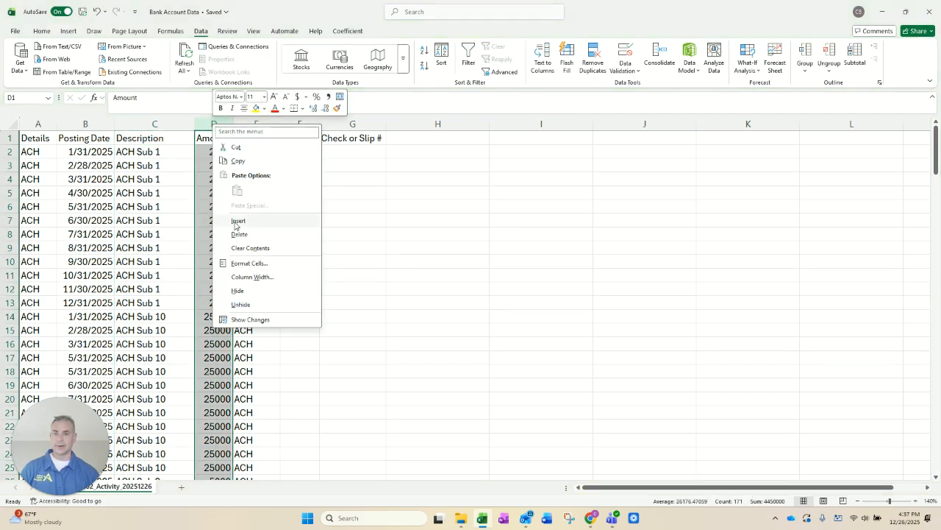
{"action": "left_click", "coordinate": [234, 221]}
{"action": "left_click", "coordinate": [224, 139]}
{"action": "type", "text": "Vendpo"}
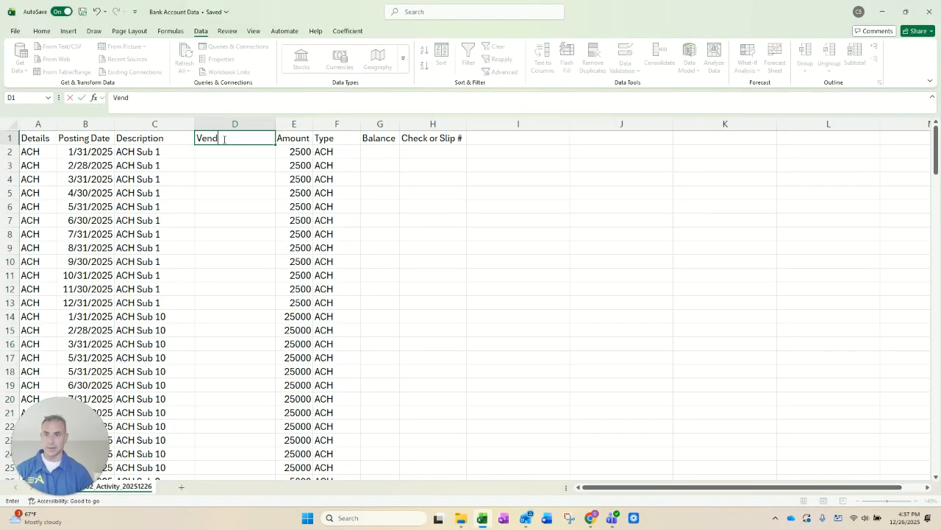
{"action": "key", "text": "Return"}
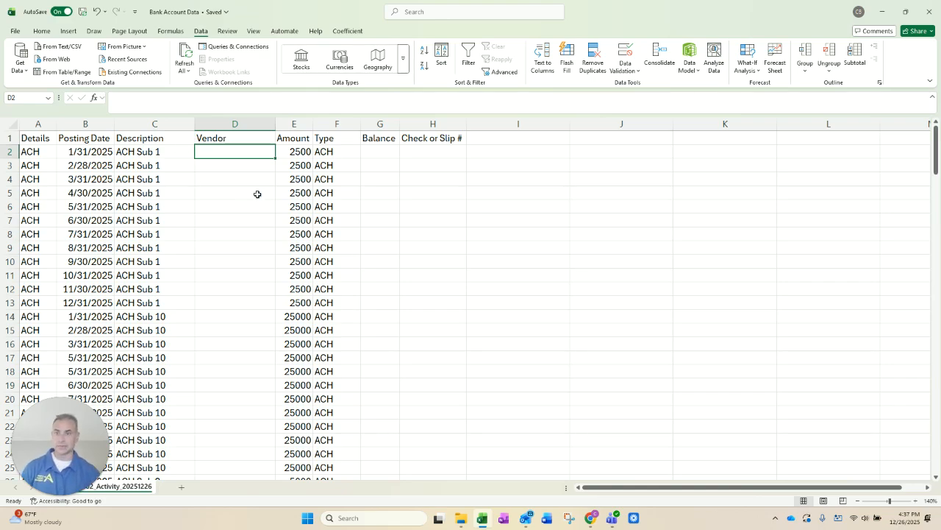
Step: Enter Sub 1 as the vendor in D2 and fill it down through D13 for all ACH Sub 1 rows
{"action": "key", "text": "Left"}
{"action": "key", "text": "Right"}
{"action": "key", "text": "Left"}
{"action": "key", "text": "Down"}
{"action": "key", "text": "Up"}
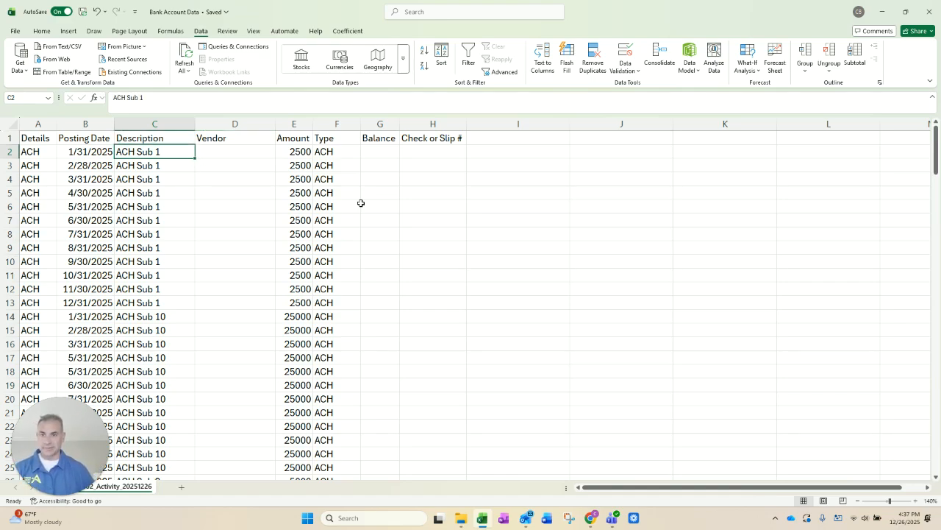
{"action": "key", "text": "Right"}
{"action": "type", "text": "Sub 1"}
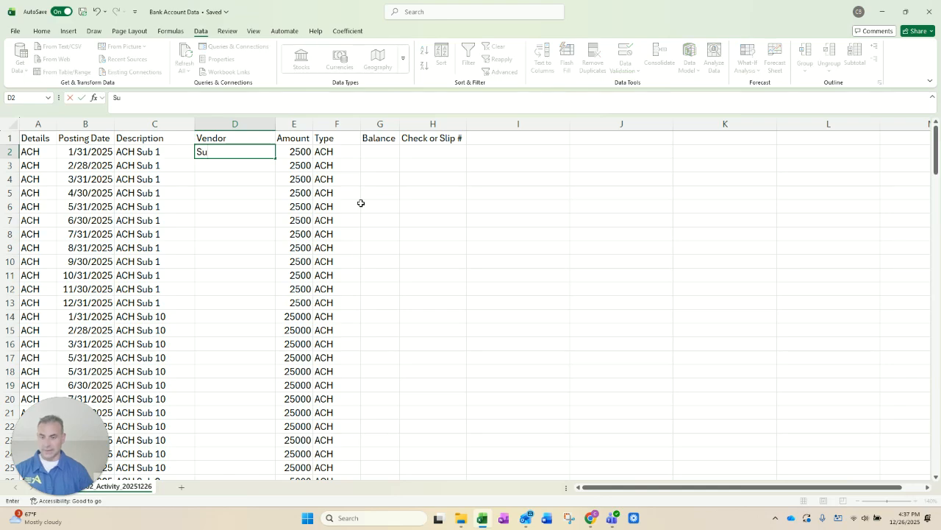
{"action": "key", "text": "Return"}
{"action": "key", "text": "Up"}
{"action": "key", "text": "shift+Down"}
{"action": "key", "text": "shift+Down"}
{"action": "key", "text": "shift+Down"}
{"action": "key", "text": "shift+Down"}
{"action": "key", "text": "shift+Down"}
{"action": "key", "text": "shift+Down"}
{"action": "key", "text": "shift+Down"}
{"action": "key", "text": "shift+Down"}
{"action": "key", "text": "shift+Down"}
{"action": "key", "text": "shift+Down"}
{"action": "key", "text": "shift+Down"}
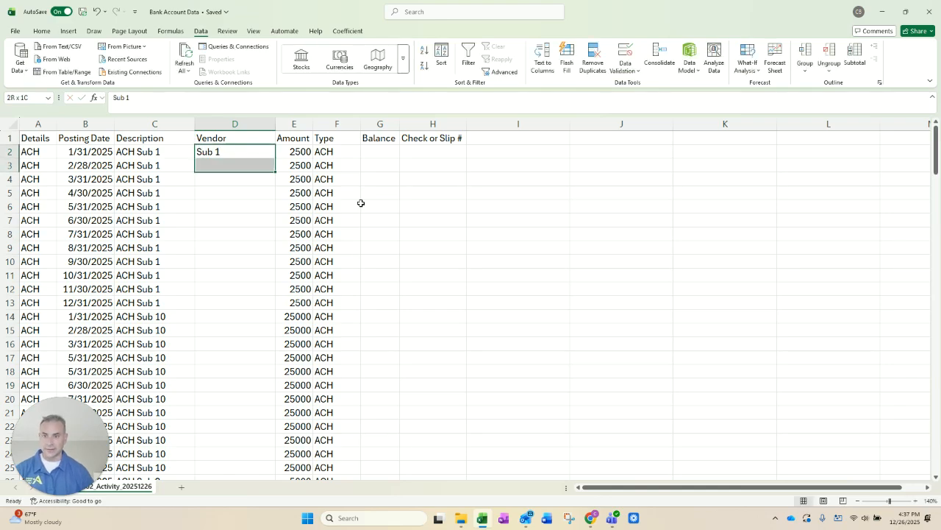
{"action": "key", "text": "ctrl+d"}
Step: Enter Sub 10 as the vendor in D14 and fill it down through D25 for all ACH Sub 10 rows
{"action": "scroll", "coordinate": [248, 320], "scroll_direction": "down", "scroll_amount": 4}
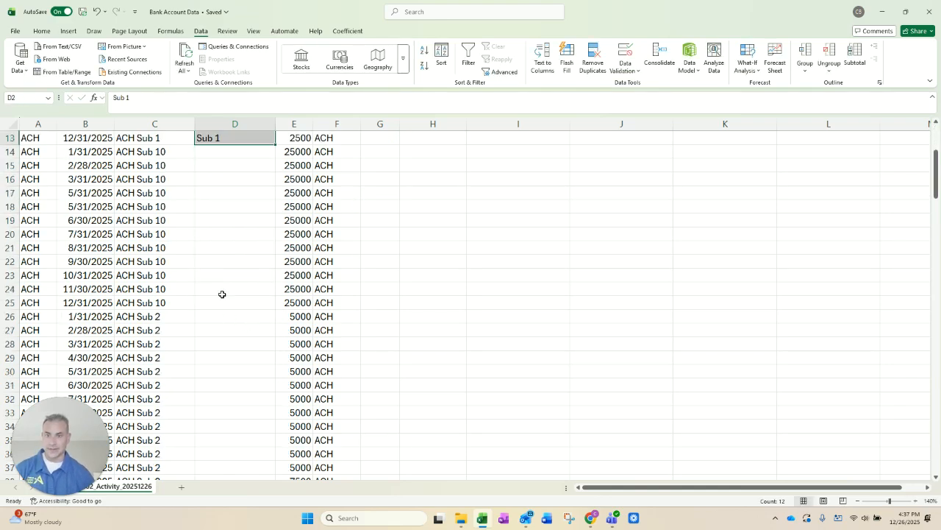
{"action": "left_click", "coordinate": [229, 154]}
{"action": "type", "text": "Sub 10"}
{"action": "key", "text": "ctrl+Return"}
{"action": "key", "text": "shift+Down"}
{"action": "key", "text": "shift+Down"}
{"action": "key", "text": "shift+Down"}
{"action": "key", "text": "shift+Down"}
{"action": "key", "text": "shift+Down"}
{"action": "key", "text": "shift+Down"}
{"action": "key", "text": "shift+Down"}
{"action": "key", "text": "shift+Down"}
{"action": "key", "text": "shift+Down"}
{"action": "key", "text": "shift+Down"}
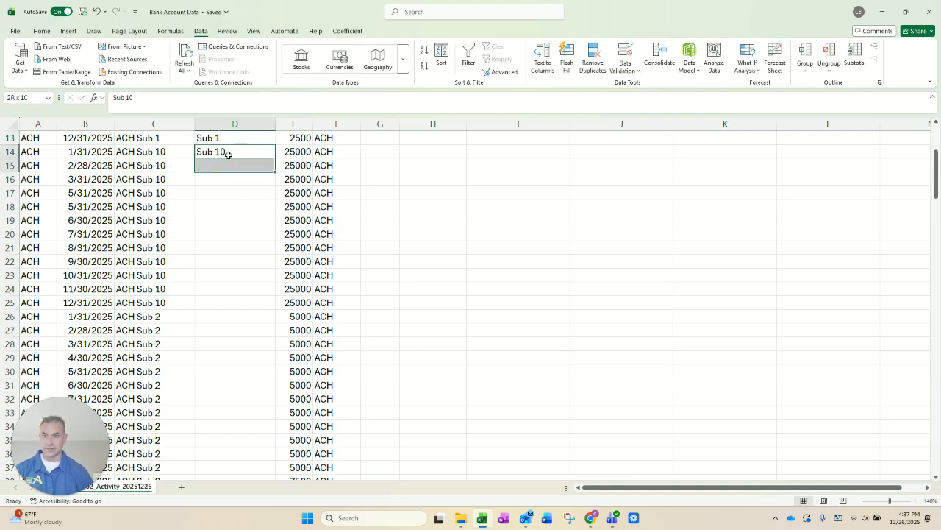
{"action": "key", "text": "shift+Down"}
{"action": "key", "text": "ctrl+d"}
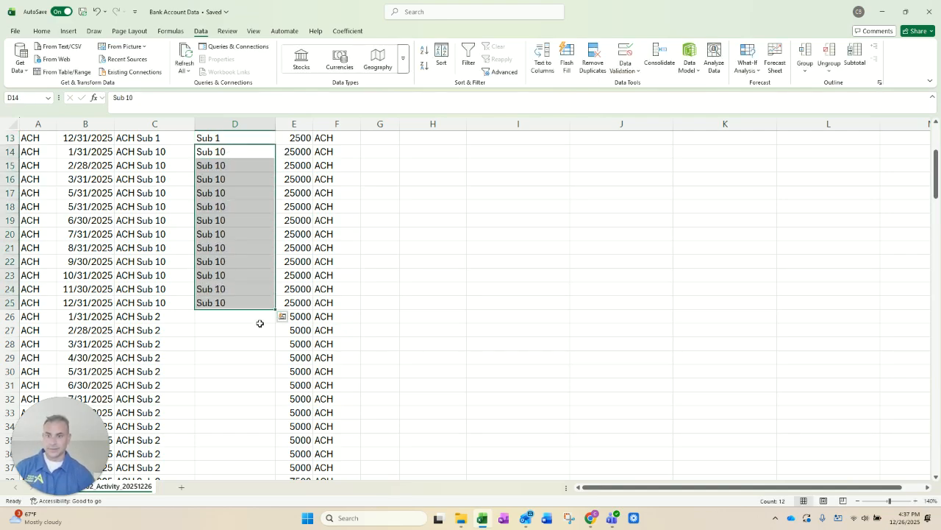
Step: Enter Sub 2 as the vendor in D26 and fill it down through D37 for all ACH Sub 2 rows
{"action": "left_click", "coordinate": [252, 321]}
{"action": "type", "text": "Sub 2"}
{"action": "key", "text": "Return"}
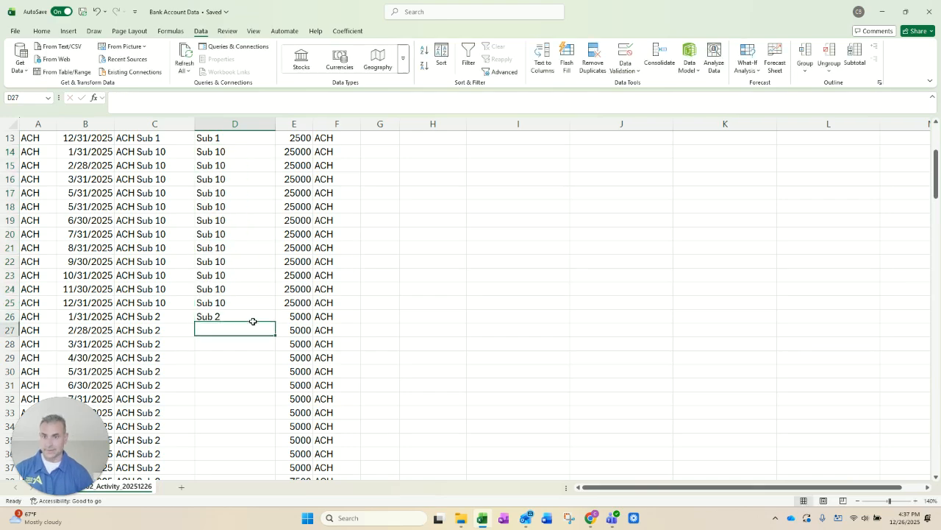
{"action": "scroll", "coordinate": [248, 319], "scroll_direction": "down", "scroll_amount": 4}
{"action": "left_click_drag", "start_coordinate": [233, 153], "coordinate": [228, 315]}
{"action": "key", "text": "ctrl+d"}
Step: Enter Sub 3 as the vendor in D38 and fill it down through D49 for all ACH Sub 3 rows
{"action": "left_click", "coordinate": [228, 315]}
{"action": "type", "text": "Sub 3"}
{"action": "key", "text": "Return"}
{"action": "key", "text": "ctrl+d"}
Step: Set the vendor in D50 to Sub 4 and fill it down through D61 for all ACH Sub 4 rows
{"action": "key", "text": "ctrl+Down"}
{"action": "key", "text": "F2"}
{"action": "type", "text": "4"}
{"action": "key", "text": "Return"}
{"action": "key", "text": "Up"}
{"action": "key", "text": "shift+Down"}
{"action": "key", "text": "shift+Down"}
{"action": "key", "text": "shift+Down"}
{"action": "key", "text": "shift+Down"}
{"action": "key", "text": "shift+Down"}
{"action": "key", "text": "shift+Down"}
{"action": "key", "text": "shift+Down"}
{"action": "key", "text": "shift+Down"}
{"action": "key", "text": "shift+Down"}
{"action": "key", "text": "shift+Down"}
{"action": "key", "text": "shift+Down"}
{"action": "key", "text": "shift+Down"}
{"action": "key", "text": "shift+Down"}
{"action": "key", "text": "shift+Down"}
{"action": "key", "text": "shift+Down"}
{"action": "key", "text": "shift+Down"}
{"action": "key", "text": "shift+Down"}
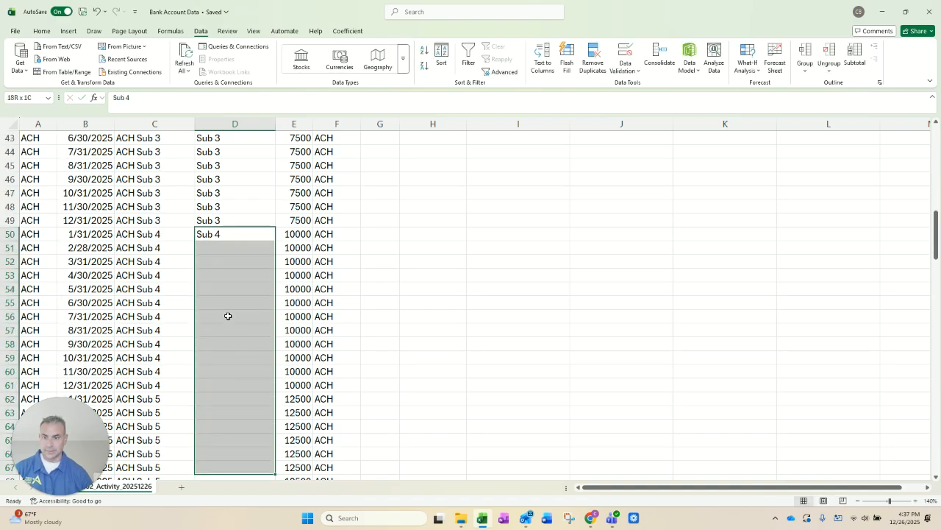
{"action": "key", "text": "shift+Up"}
{"action": "key", "text": "shift+Up"}
{"action": "key", "text": "shift+Up"}
{"action": "key", "text": "shift+Up"}
{"action": "key", "text": "shift+Up"}
{"action": "key", "text": "ctrl+d"}
Step: Set the vendor in D62 to Sub 5 and fill it down through D73 for all ACH Sub 5 rows
{"action": "key", "text": "ctrl+Down"}
{"action": "key", "text": "F2"}
{"action": "key", "text": "BackSpace"}
{"action": "type", "text": "5"}
{"action": "key", "text": "Return"}
{"action": "key", "text": "Up"}
{"action": "key", "text": "shift+Down"}
{"action": "key", "text": "shift+Down"}
{"action": "key", "text": "shift+Down"}
{"action": "key", "text": "shift+Down"}
{"action": "key", "text": "shift+Down"}
{"action": "key", "text": "shift+Down"}
{"action": "key", "text": "shift+Down"}
{"action": "key", "text": "shift+Down"}
{"action": "key", "text": "shift+Down"}
{"action": "key", "text": "shift+Down"}
{"action": "key", "text": "shift+Down"}
{"action": "key", "text": "shift+Down"}
{"action": "key", "text": "shift+Down"}
{"action": "key", "text": "shift+Down"}
{"action": "key", "text": "shift+Down"}
{"action": "key", "text": "shift+Down"}
{"action": "key", "text": "shift+Down"}
{"action": "key", "text": "shift+Down"}
{"action": "key", "text": "shift+Down"}
{"action": "key", "text": "shift+Up"}
{"action": "key", "text": "shift+Up"}
{"action": "key", "text": "shift+Up"}
{"action": "key", "text": "shift+Up"}
{"action": "key", "text": "shift+Up"}
{"action": "key", "text": "shift+Up"}
{"action": "key", "text": "shift+Up"}
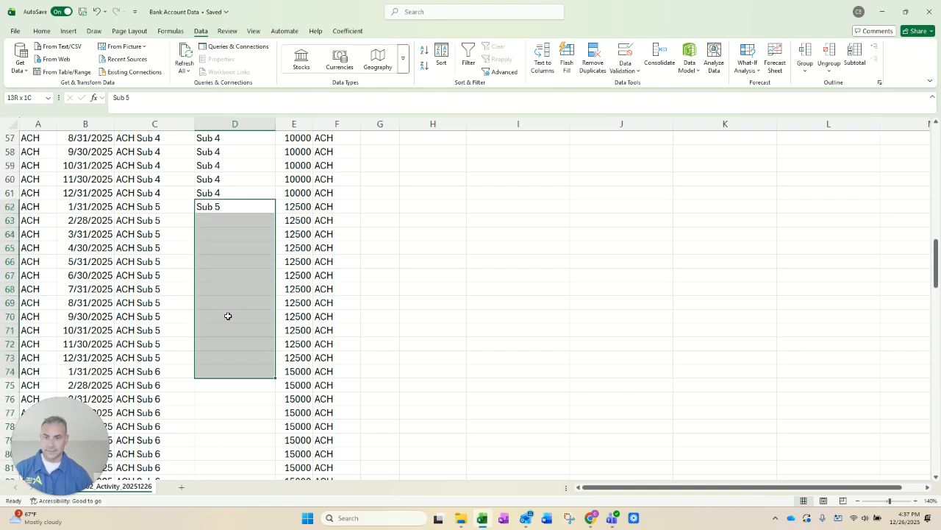
{"action": "key", "text": "ctrl+d"}
Step: Set the vendor in D74 to Sub 6 and fill it down through D85 for all ACH Sub 6 rows
{"action": "key", "text": "ctrl+Down"}
{"action": "key", "text": "F2"}
{"action": "type", "text": "6"}
{"action": "key", "text": "Return"}
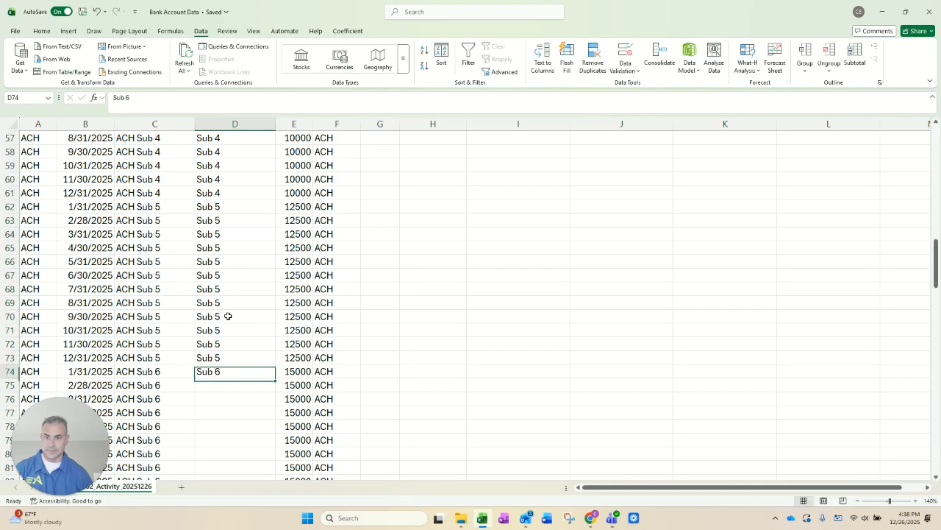
{"action": "key", "text": "Up"}
{"action": "key", "text": "shift+Down"}
{"action": "key", "text": "shift+Down"}
{"action": "key", "text": "shift+Down"}
{"action": "key", "text": "shift+Down"}
{"action": "key", "text": "shift+Down"}
{"action": "key", "text": "shift+Down"}
{"action": "key", "text": "shift+Down"}
{"action": "key", "text": "shift+Down"}
{"action": "key", "text": "shift+Down"}
{"action": "key", "text": "shift+Down"}
{"action": "key", "text": "shift+Down"}
{"action": "key", "text": "shift+Down"}
{"action": "key", "text": "shift+Down"}
{"action": "key", "text": "shift+Down"}
{"action": "key", "text": "shift+Up"}
{"action": "key", "text": "shift+Up"}
{"action": "key", "text": "ctrl+d"}
Step: Enter Sub 7 as the vendor in D86 and fill it down through D97 for all ACH Sub 7 rows
{"action": "key", "text": "ctrl+Down"}
{"action": "key", "text": "F2"}
{"action": "key", "text": "BackSpace"}
{"action": "type", "text": "7"}
{"action": "key", "text": "Return"}
{"action": "key", "text": "Up"}
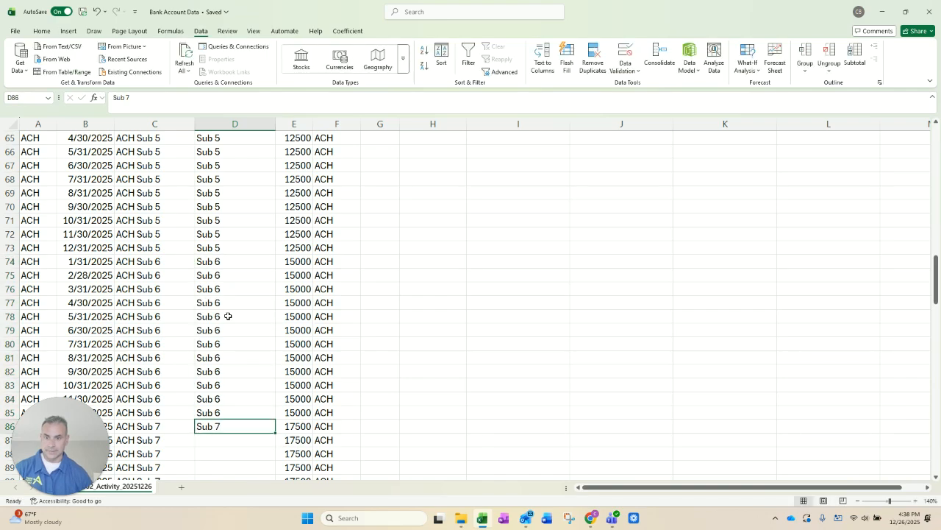
{"action": "key", "text": "shift+Down"}
{"action": "key", "text": "shift+Down"}
{"action": "key", "text": "shift+Down"}
{"action": "key", "text": "shift+Down"}
{"action": "key", "text": "shift+Down"}
{"action": "key", "text": "shift+Down"}
{"action": "key", "text": "shift+Down"}
{"action": "key", "text": "shift+Down"}
{"action": "key", "text": "shift+Down"}
{"action": "key", "text": "shift+Down"}
{"action": "key", "text": "shift+Down"}
{"action": "key", "text": "shift+Down"}
Step: Set the vendor in D98 to Sub 8 and fill it down through D109 for all ACH Sub 8 rows
{"action": "key", "text": "shift+Down"}
{"action": "key", "text": "shift+Down"}
{"action": "key", "text": "shift+Down"}
{"action": "key", "text": "shift+Down"}
{"action": "key", "text": "shift+Down"}
{"action": "key", "text": "shift+Down"}
{"action": "key", "text": "shift+Up"}
{"action": "key", "text": "shift+Up"}
{"action": "key", "text": "shift+Up"}
{"action": "key", "text": "shift+Up"}
{"action": "key", "text": "shift+Up"}
{"action": "key", "text": "shift+Up"}
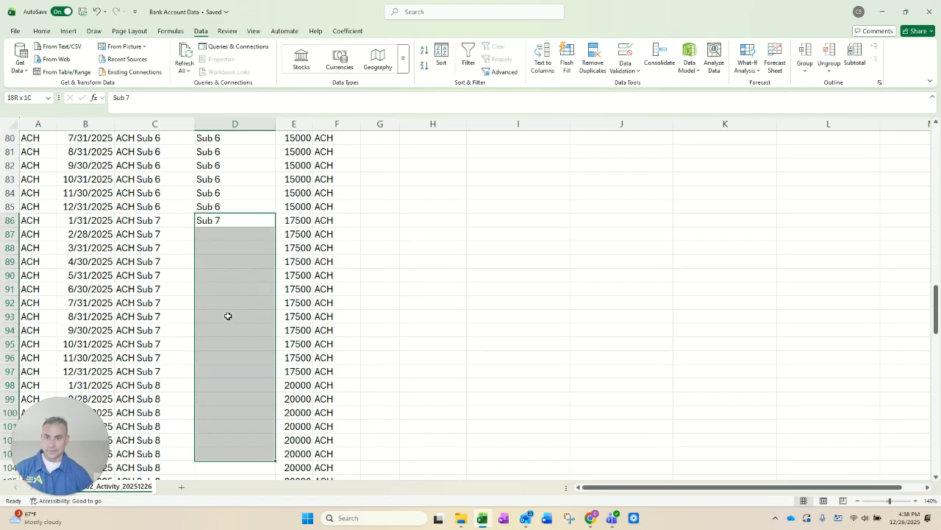
{"action": "key", "text": "ctrl+d"}
{"action": "key", "text": "ctrl+Down"}
{"action": "key", "text": "F2"}
{"action": "key", "text": "BackSpace"}
{"action": "type", "text": "8"}
{"action": "key", "text": "Return"}
{"action": "key", "text": "Up"}
Step: Enter Sub 9 as the vendor in D110 and fill it down through D121 for all ACH Sub 9 rows
{"action": "key", "text": "shift+Down"}
{"action": "key", "text": "shift+Down"}
{"action": "key", "text": "shift+Down"}
{"action": "key", "text": "shift+Down"}
{"action": "key", "text": "shift+Down"}
{"action": "key", "text": "shift+Down"}
{"action": "key", "text": "shift+Down"}
{"action": "key", "text": "shift+Down"}
{"action": "key", "text": "shift+Down"}
{"action": "key", "text": "shift+Down"}
{"action": "key", "text": "shift+Down"}
{"action": "key", "text": "shift+Down"}
{"action": "key", "text": "shift+Down"}
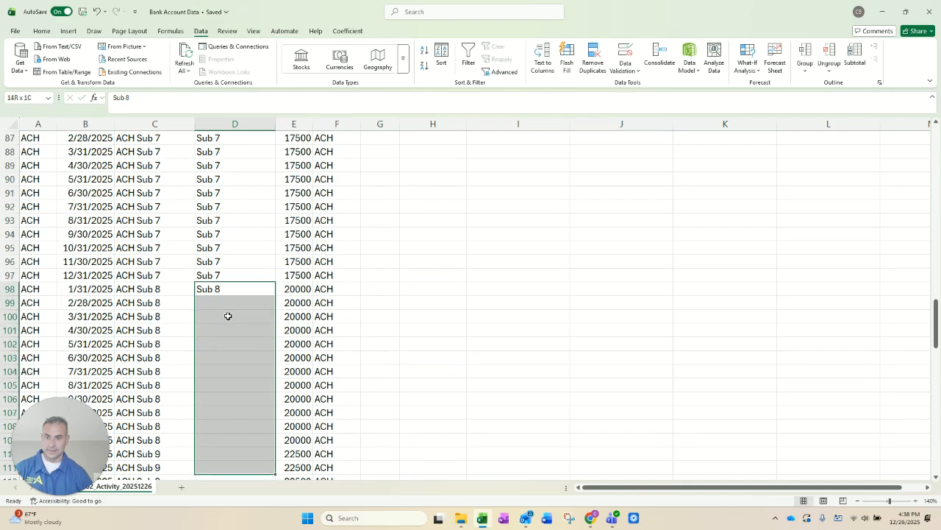
{"action": "key", "text": "shift+Up"}
{"action": "key", "text": "ctrl+d"}
{"action": "key", "text": "ctrl+Down"}
{"action": "key", "text": "F2"}
{"action": "key", "text": "BackSpace"}
{"action": "type", "text": "9"}
{"action": "key", "text": "Return"}
{"action": "key", "text": "Up"}
{"action": "key", "text": "shift+Down"}
{"action": "key", "text": "shift+Down"}
{"action": "key", "text": "shift+Down"}
{"action": "key", "text": "shift+Down"}
{"action": "key", "text": "shift+Down"}
{"action": "key", "text": "shift+Down"}
{"action": "key", "text": "shift+Down"}
{"action": "key", "text": "shift+Down"}
{"action": "key", "text": "shift+Down"}
{"action": "key", "text": "shift+Down"}
{"action": "key", "text": "shift+Down"}
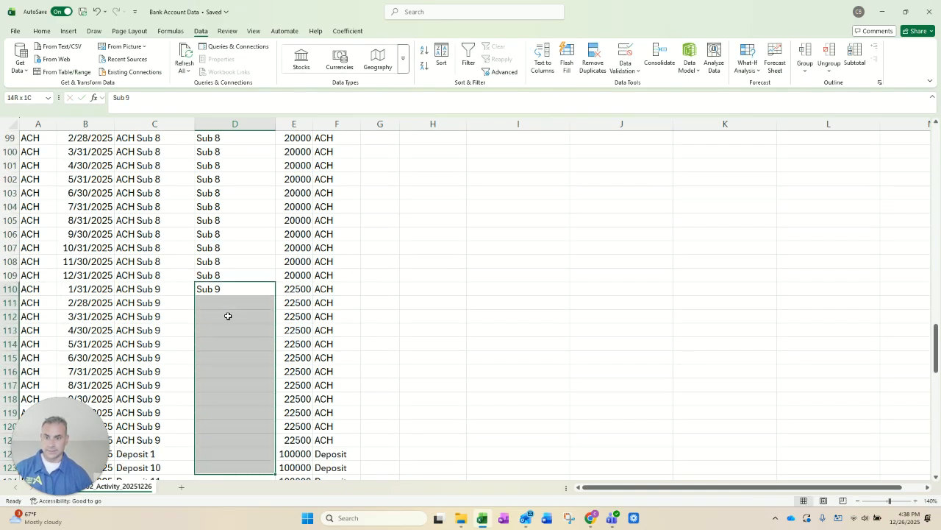
{"action": "key", "text": "ctrl+d"}
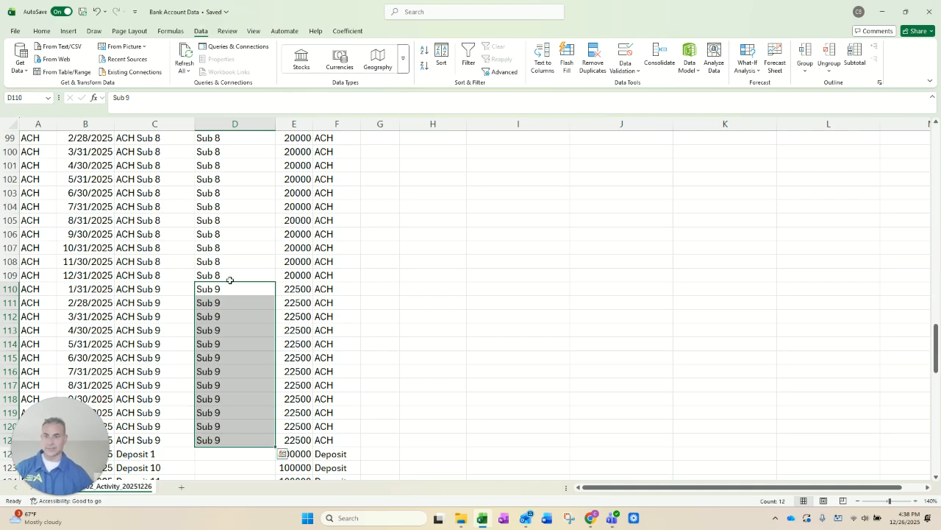
Step: Review the Vendor column against the descriptions, from the Deposit and Payroll rows back up to the header row
{"action": "scroll", "coordinate": [188, 290], "scroll_direction": "up", "scroll_amount": 20}
{"action": "scroll", "coordinate": [188, 290], "scroll_direction": "down", "scroll_amount": 20}
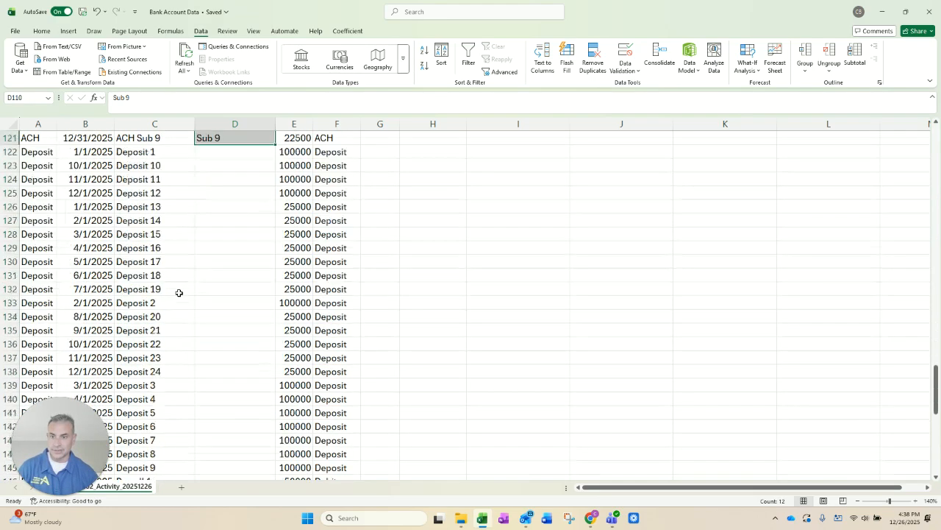
{"action": "scroll", "coordinate": [177, 287], "scroll_direction": "down", "scroll_amount": 14}
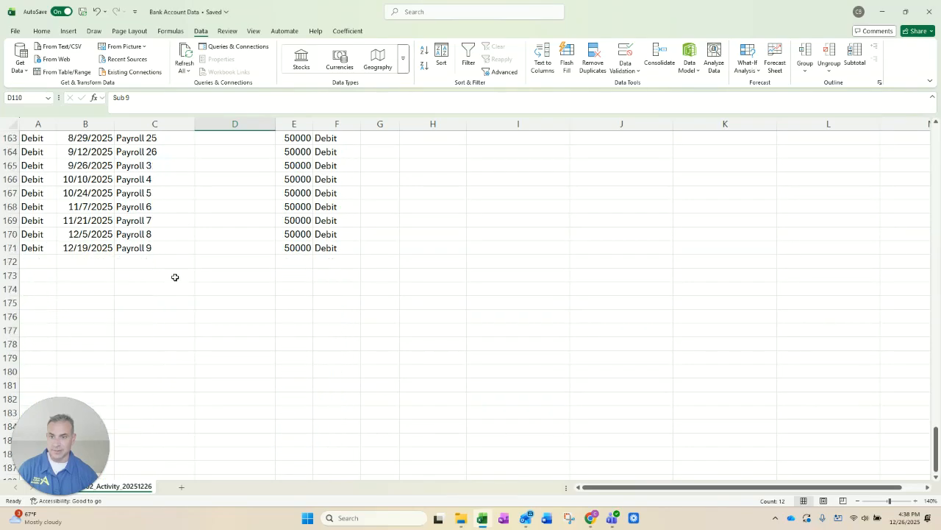
{"action": "scroll", "coordinate": [178, 222], "scroll_direction": "up", "scroll_amount": 5}
{"action": "scroll", "coordinate": [166, 301], "scroll_direction": "down", "scroll_amount": 1}
{"action": "scroll", "coordinate": [168, 281], "scroll_direction": "up", "scroll_amount": 2}
{"action": "scroll", "coordinate": [167, 280], "scroll_direction": "up", "scroll_amount": 20}
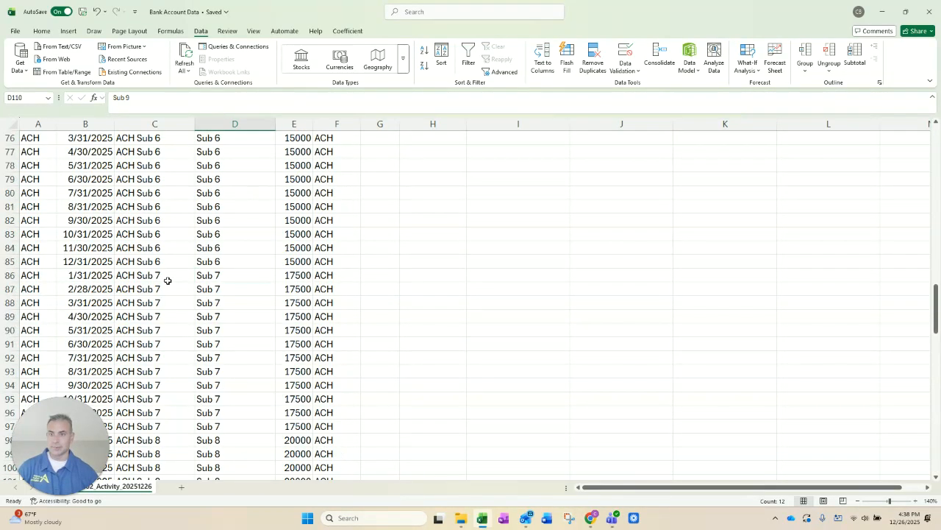
{"action": "scroll", "coordinate": [168, 281], "scroll_direction": "up", "scroll_amount": 15}
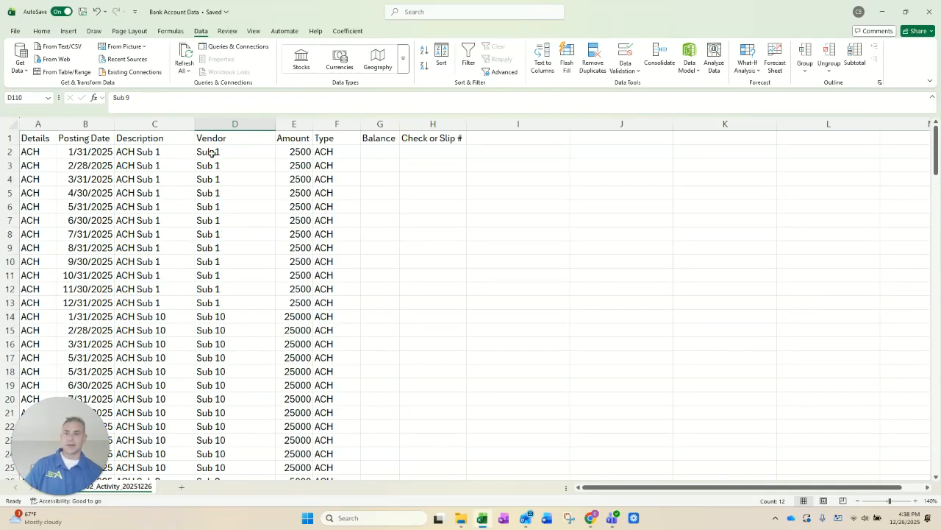
{"action": "left_click", "coordinate": [176, 139]}
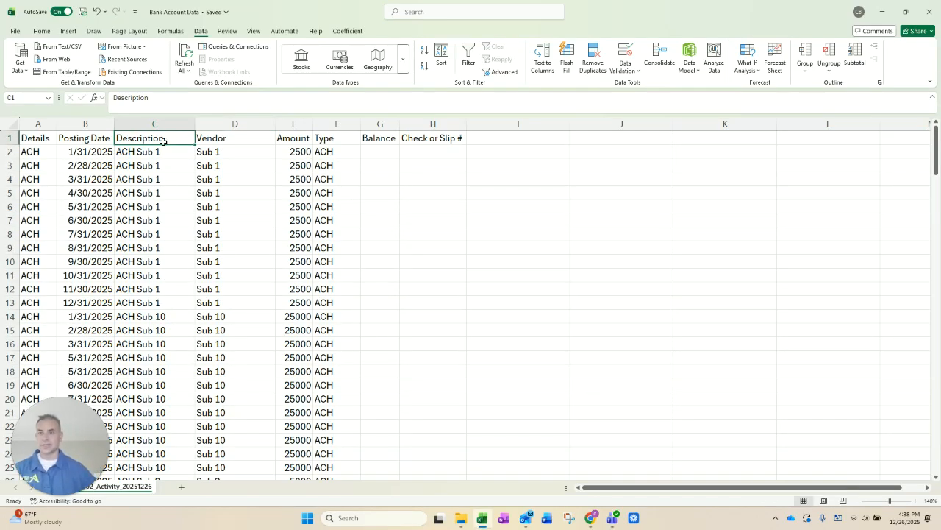
{"action": "left_click", "coordinate": [224, 151]}
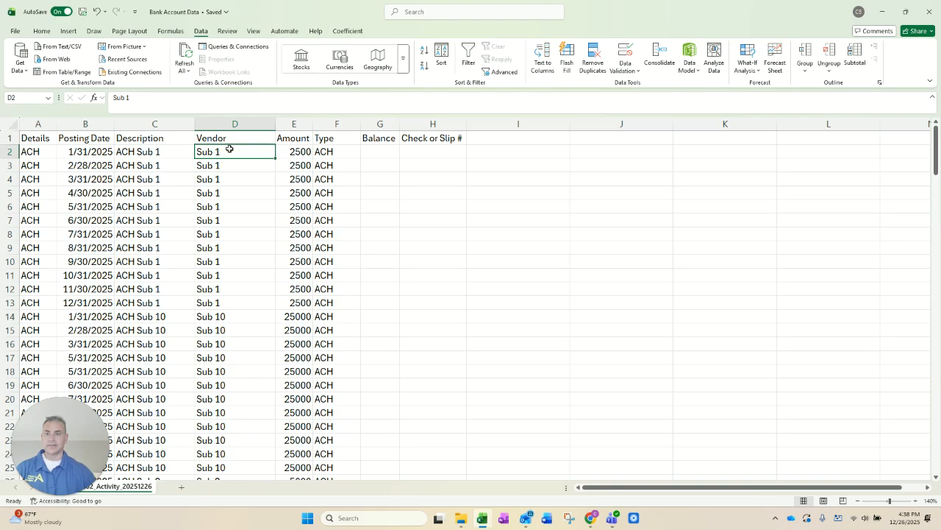
Step: Switch to the 2025 1099s presentation in Google Slides and show the Step 3: Summarize Bank Activity slide
{"action": "key", "text": "alt+Tab"}
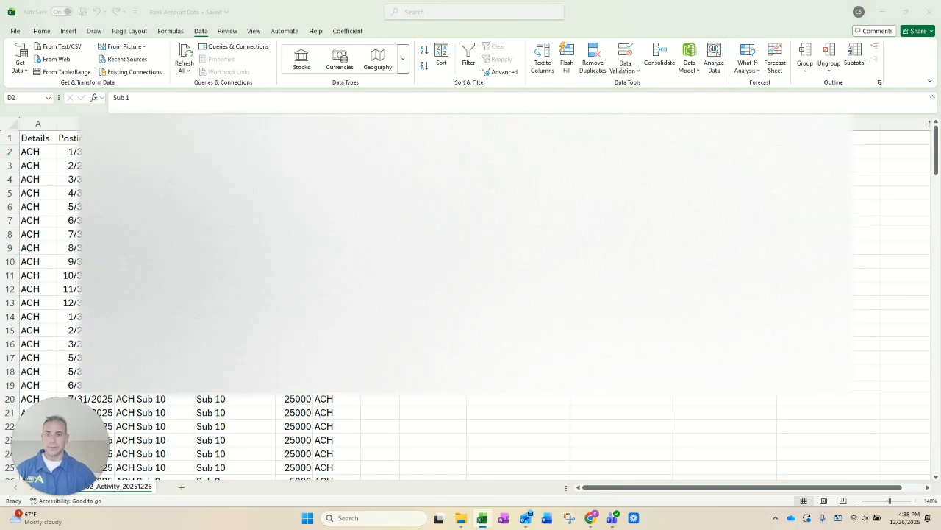
{"action": "scroll", "coordinate": [128, 333], "scroll_direction": "down", "scroll_amount": 3}
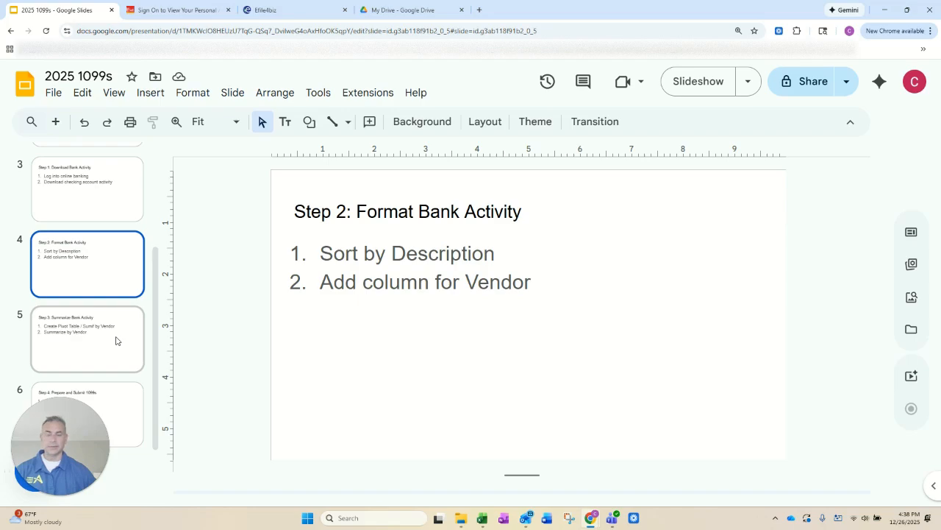
{"action": "left_click", "coordinate": [118, 336]}
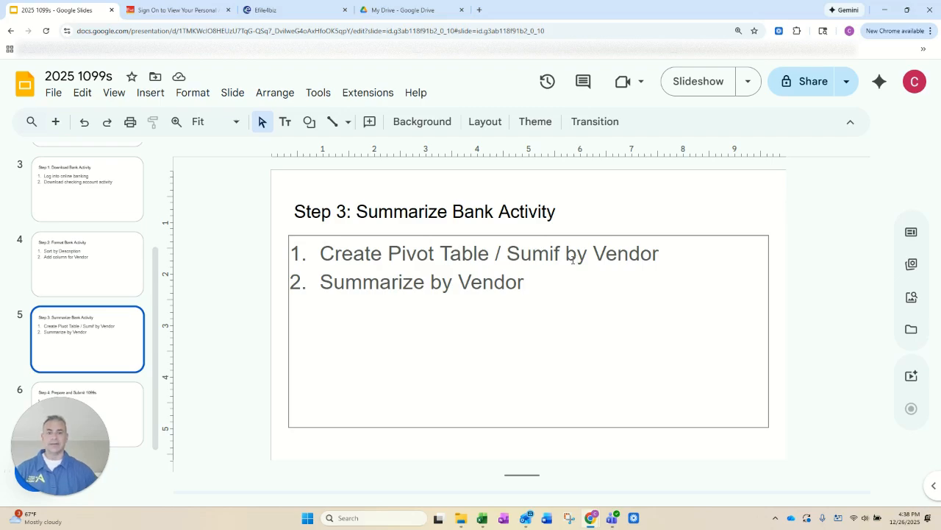
Step: Back in Excel, create a PivotTable on a new worksheet from all the bank data, with Vendor as rows and the sum of Amount as values
{"action": "key", "text": "alt+Tab"}
{"action": "left_click", "coordinate": [39, 136]}
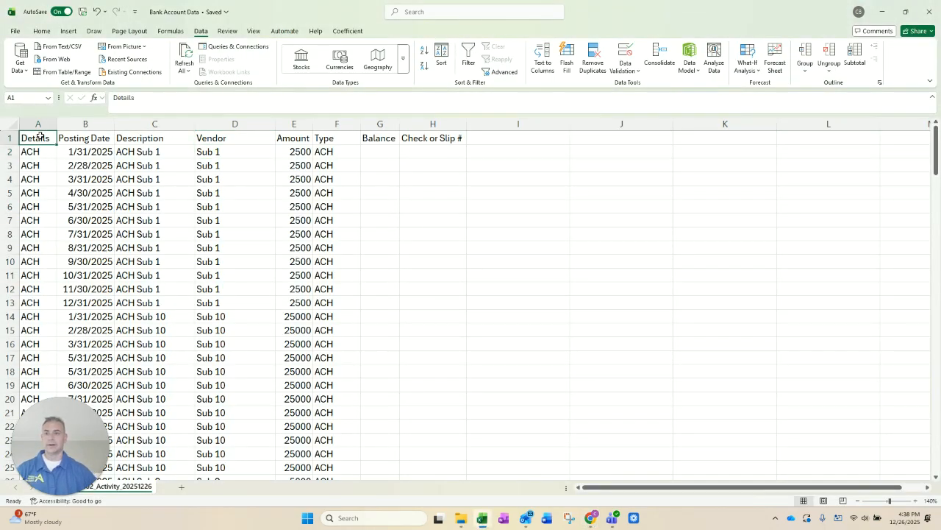
{"action": "key", "text": "ctrl+shift+Right"}
{"action": "key", "text": "ctrl+shift+Down"}
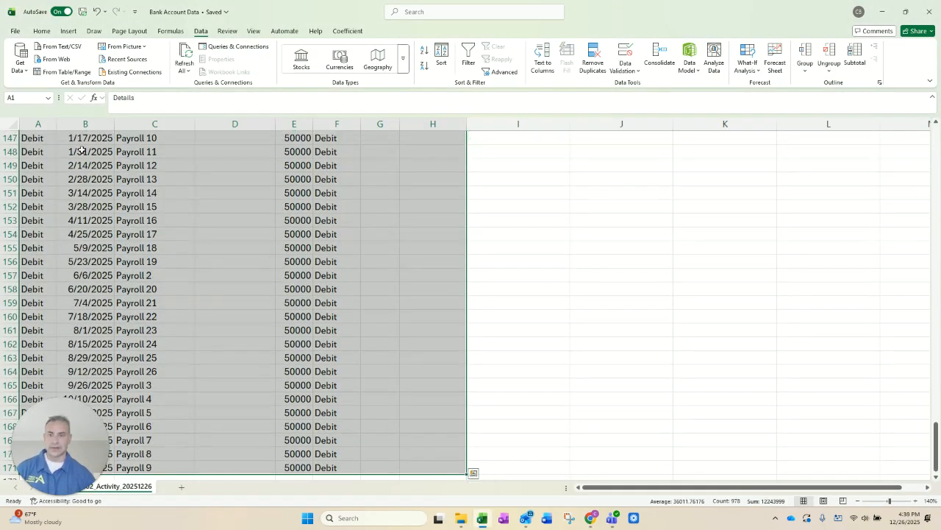
{"action": "left_click", "coordinate": [68, 31]}
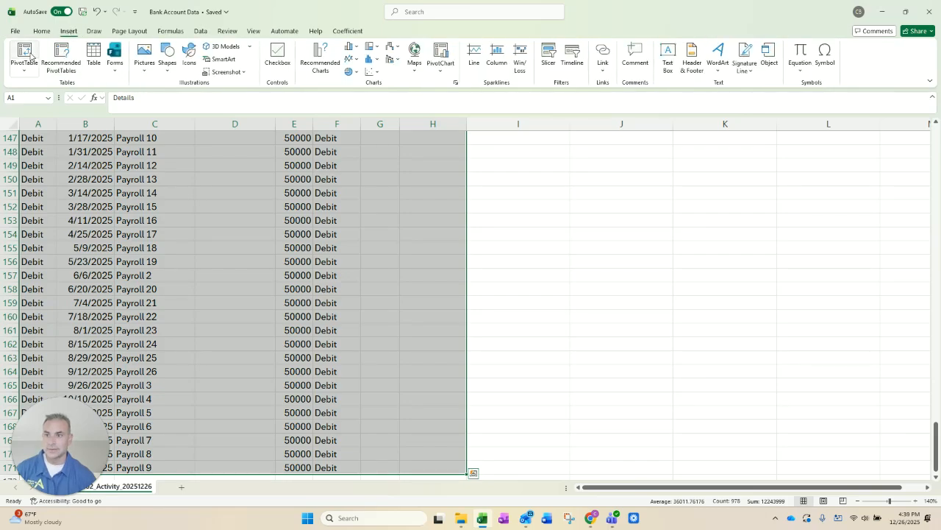
{"action": "left_click", "coordinate": [27, 53]}
{"action": "left_click", "coordinate": [426, 354]}
{"action": "left_click_drag", "start_coordinate": [806, 216], "coordinate": [806, 432]}
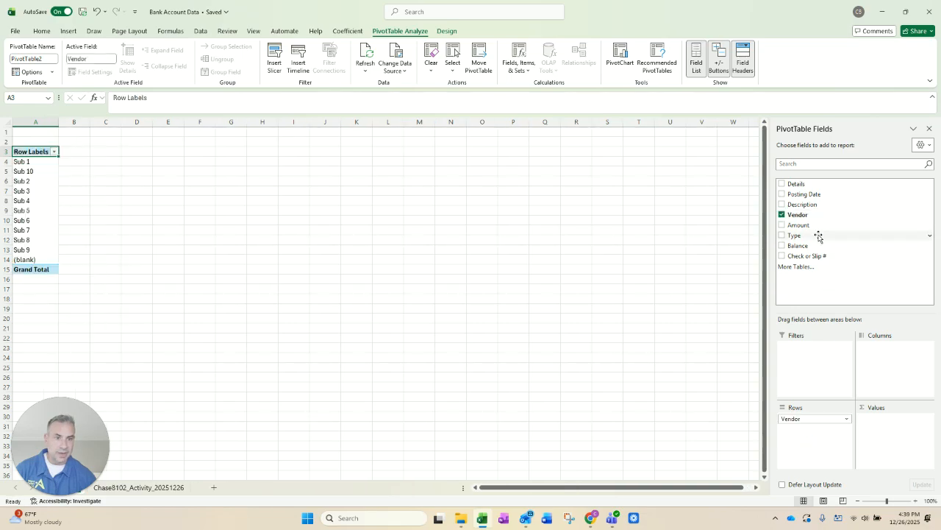
{"action": "left_click_drag", "start_coordinate": [807, 227], "coordinate": [917, 444]}
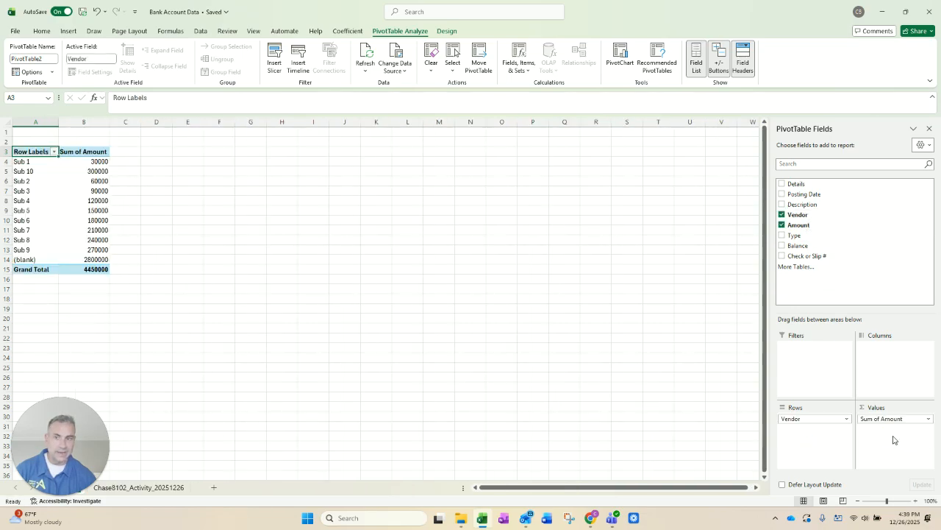
Step: Check the vendor amounts in the PivotTable and filter the (blank) vendor out of its row labels
{"action": "left_click", "coordinate": [34, 162]}
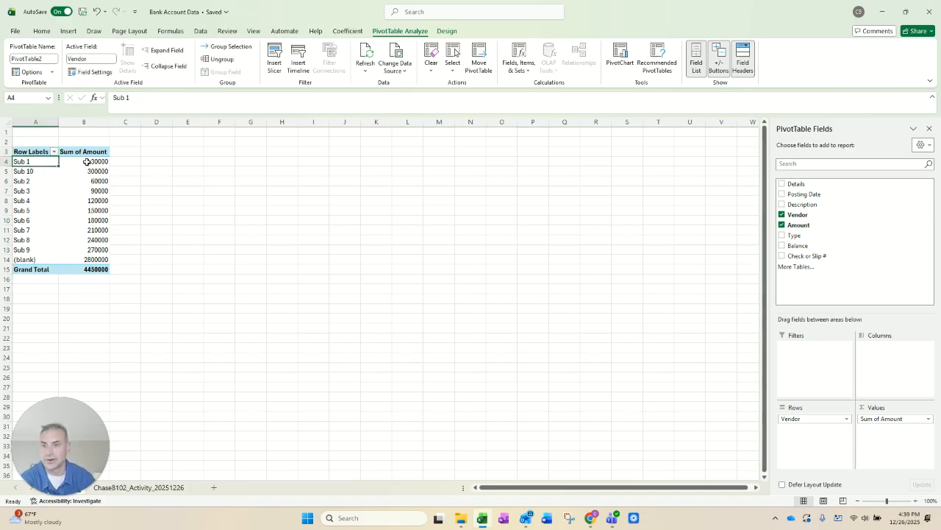
{"action": "left_click", "coordinate": [84, 163]}
{"action": "left_click", "coordinate": [91, 229]}
{"action": "left_click", "coordinate": [92, 258]}
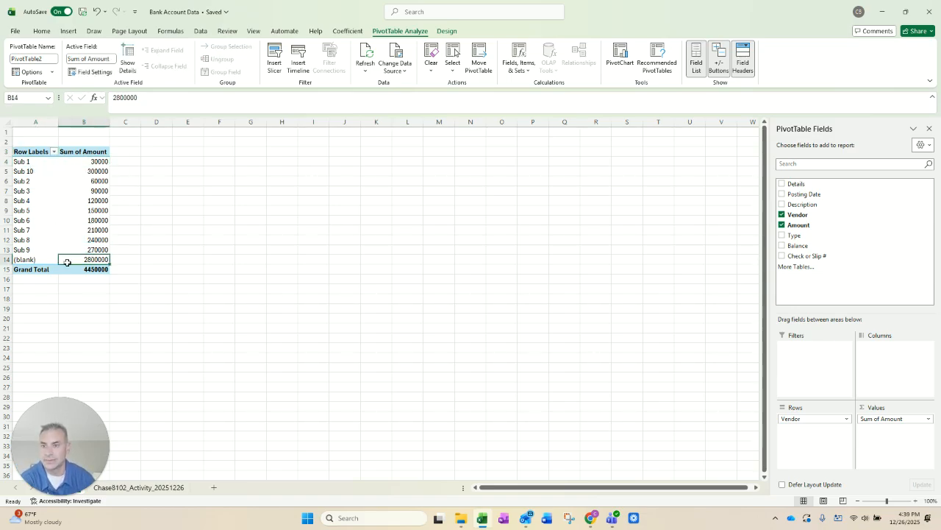
{"action": "left_click", "coordinate": [54, 151]}
{"action": "scroll", "coordinate": [36, 334], "scroll_direction": "down", "scroll_amount": 1}
{"action": "left_click", "coordinate": [36, 337]}
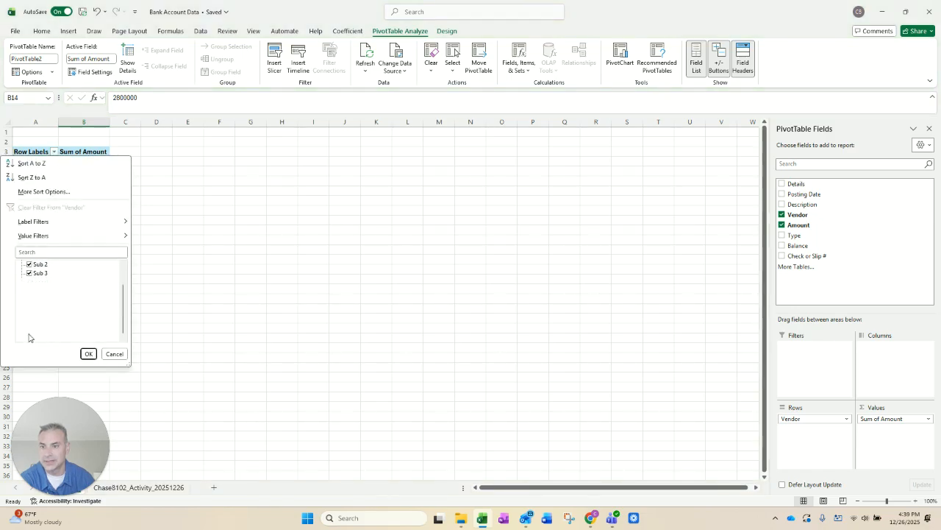
{"action": "left_click", "coordinate": [89, 354]}
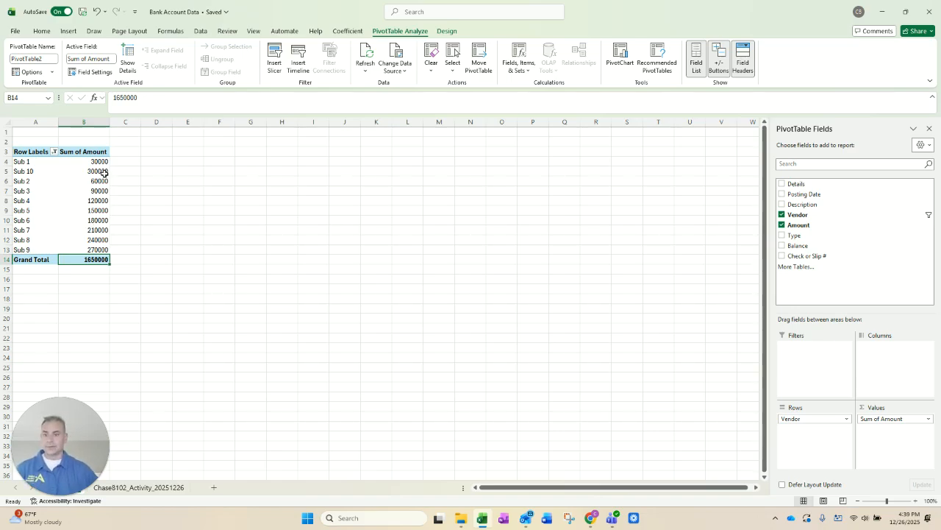
Step: Switch to the Google Slides presentation and show the Step 4: Prepare and Submit 1099s slide
{"action": "mouse_move", "coordinate": [104, 171]}
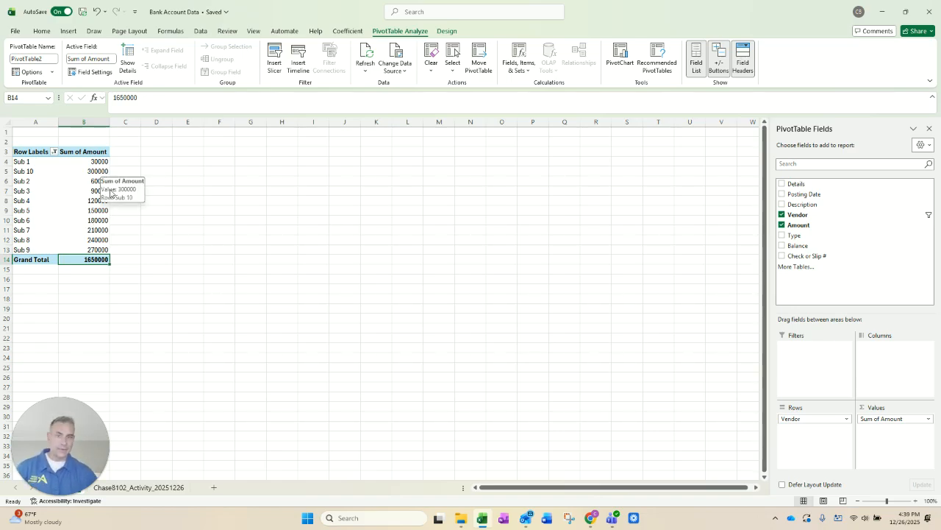
{"action": "mouse_move", "coordinate": [87, 203]}
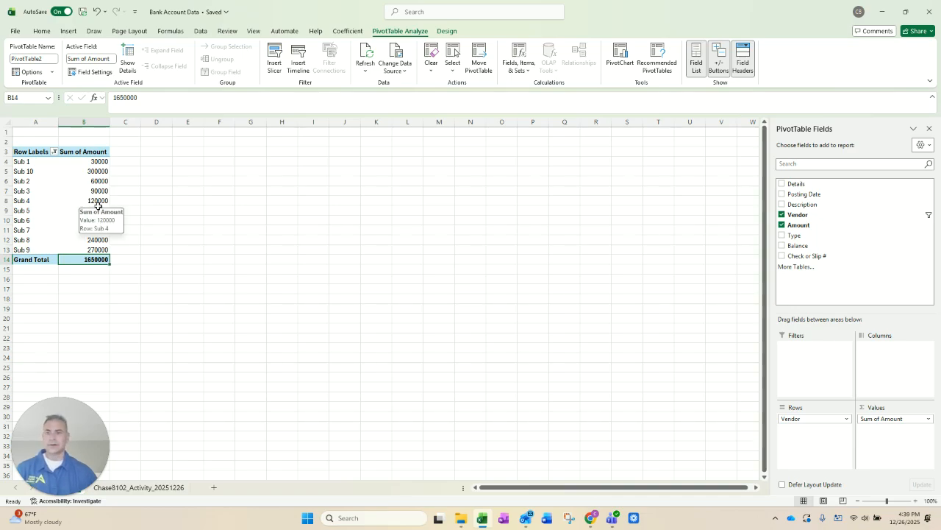
{"action": "key", "text": "alt+Tab"}
{"action": "left_click", "coordinate": [113, 405]}
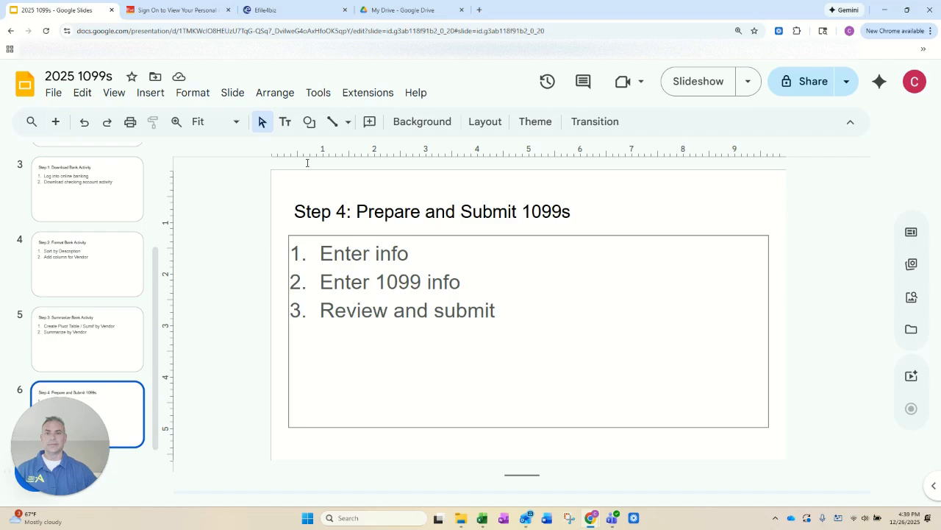
Step: Switch to the Efile4biz site, start adding a new payer and set its TIN type to EIN
{"action": "left_click", "coordinate": [278, 10]}
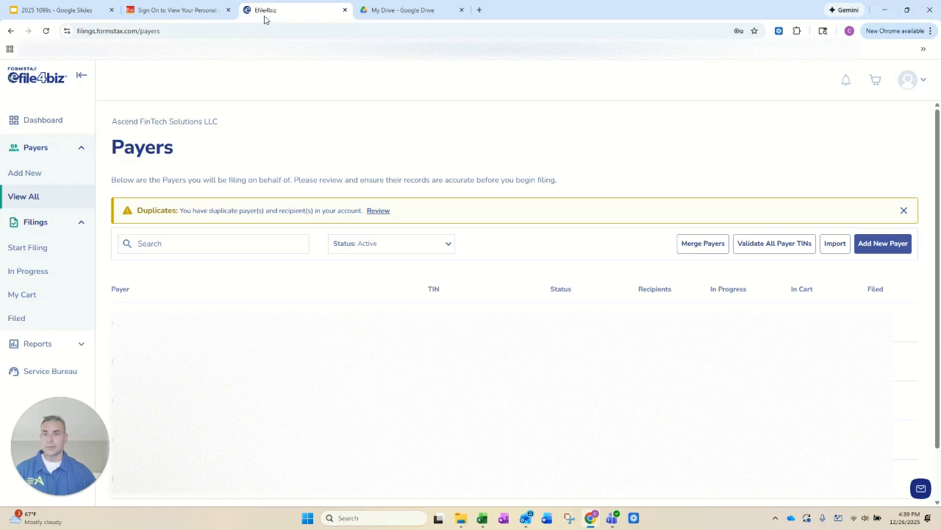
{"action": "left_click", "coordinate": [26, 178]}
{"action": "left_click", "coordinate": [765, 115]}
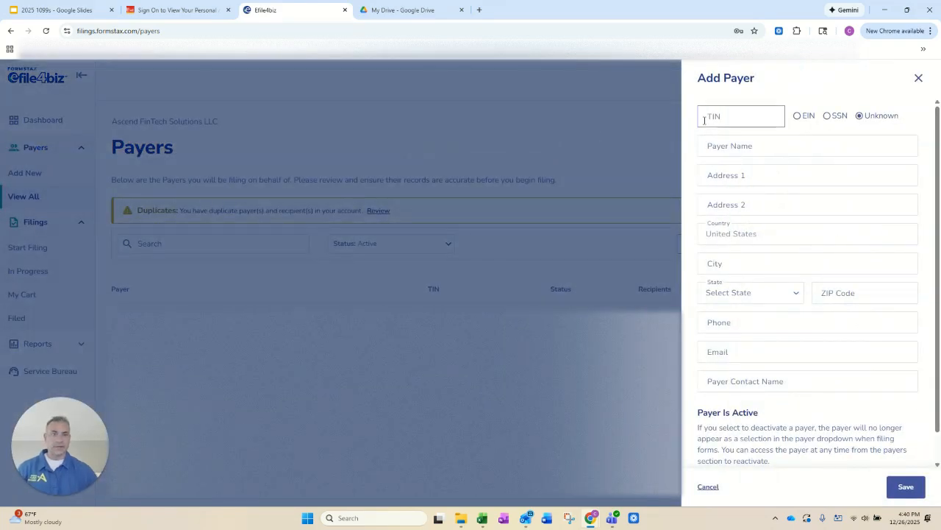
{"action": "left_click", "coordinate": [769, 115]}
{"action": "left_click", "coordinate": [807, 118]}
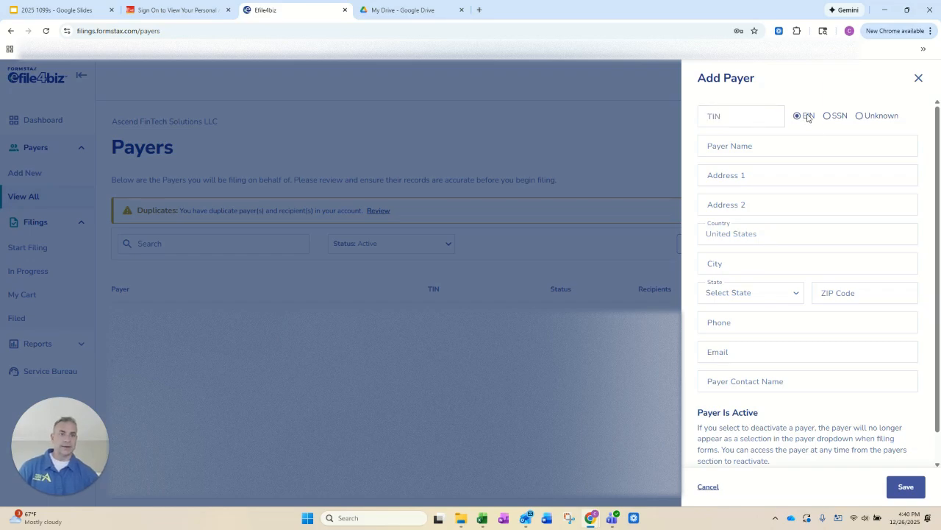
Step: Enter the payer's employer identification number in the TIN field, correcting the first invalid entry
{"action": "left_click", "coordinate": [749, 116]}
{"action": "type", "text": "89-999999"}
{"action": "key", "text": "Tab"}
{"action": "key", "text": "shift+Tab"}
{"action": "key", "text": "Right"}
{"action": "key", "text": "BackSpace"}
{"action": "key", "text": "BackSpace"}
{"action": "key", "text": "BackSpace"}
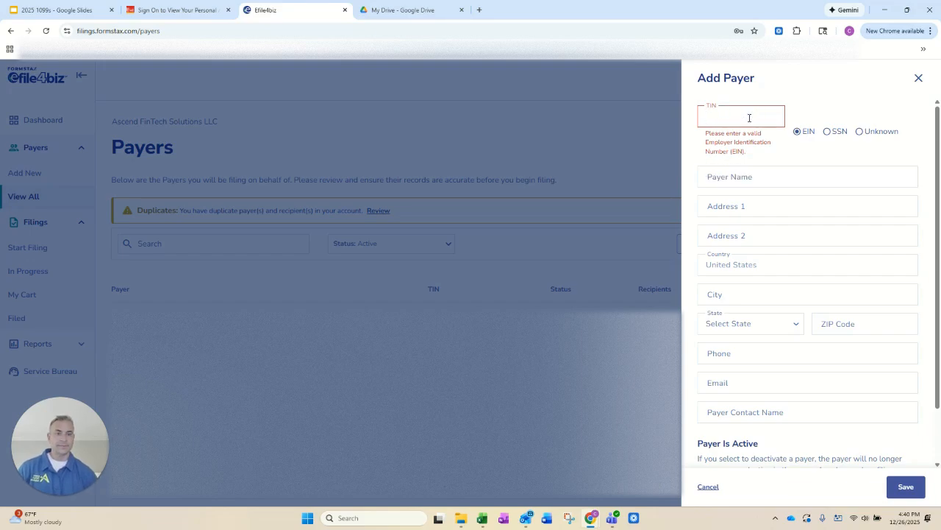
{"action": "type", "text": "9999999"}
{"action": "key", "text": "Tab"}
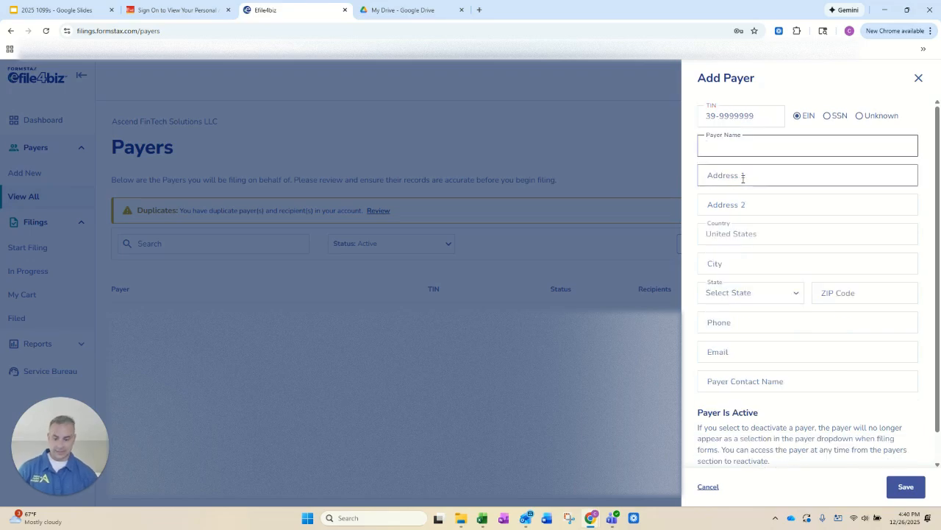
Step: Enter Ascend FinTech Solutions as the payer name, fill in the address details and submit the new payer record
{"action": "type", "text": "Ascend FinTech S"}
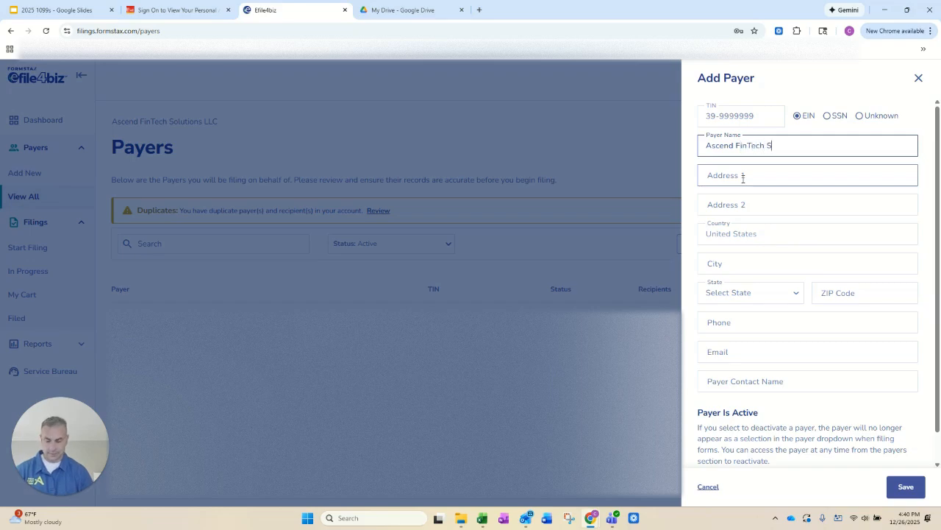
{"action": "type", "text": "olution"}
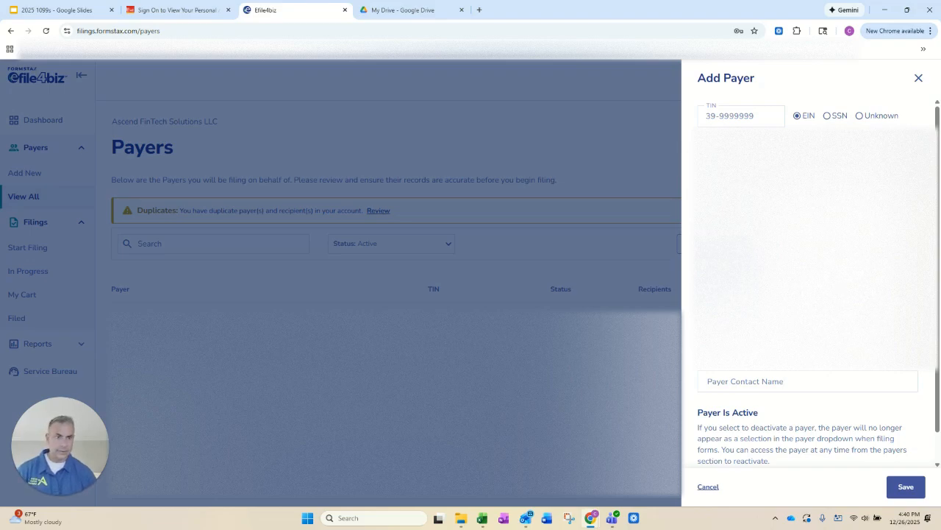
{"action": "left_click", "coordinate": [904, 486]}
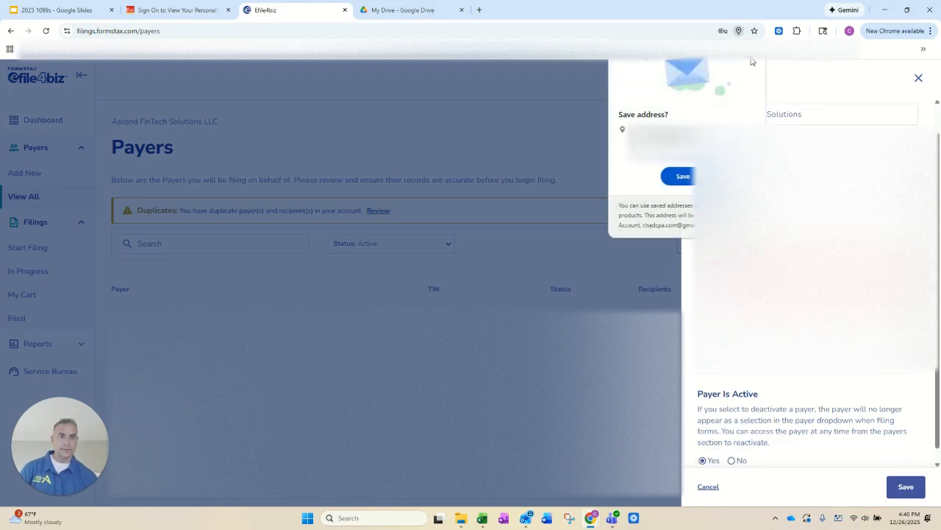
Step: Dismiss the browser's save-address prompt and save the new Ascend FinTech Solutions payer
{"action": "left_click", "coordinate": [753, 65]}
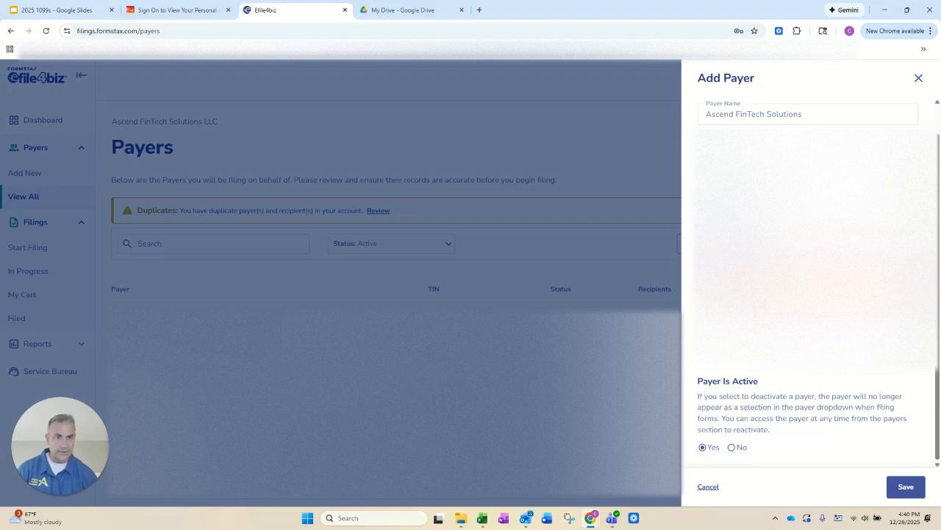
{"action": "left_click", "coordinate": [906, 486]}
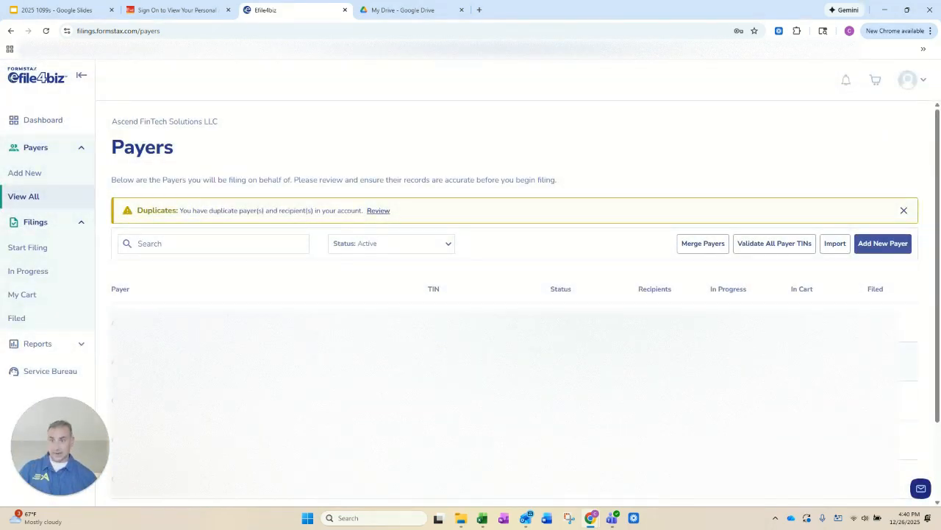
Step: Start a 2025 Form 1099-MISC filing and select Ascend FinTech Solutions as its payer
{"action": "left_click", "coordinate": [30, 248]}
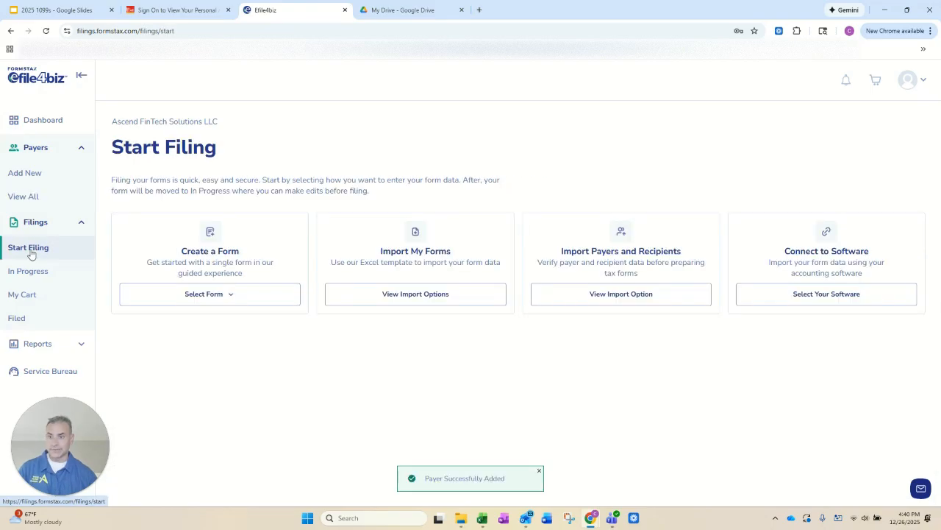
{"action": "left_click", "coordinate": [212, 294]}
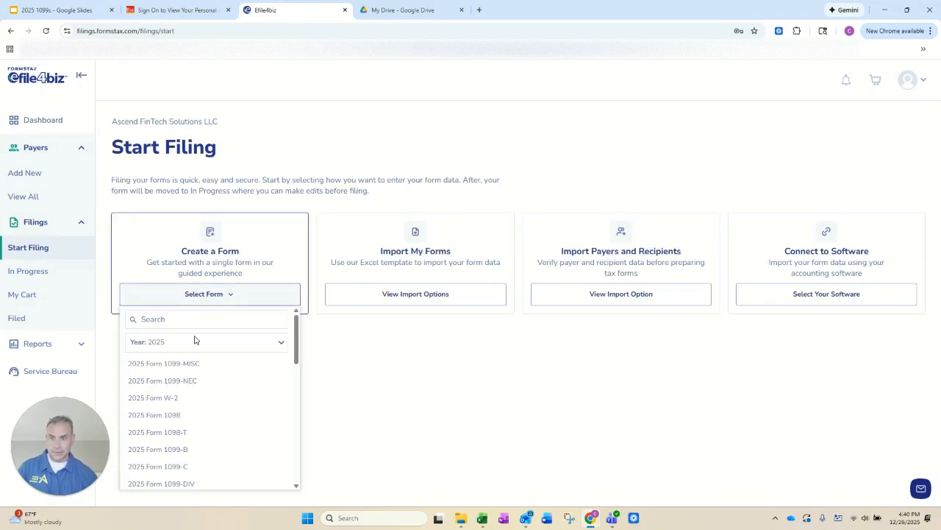
{"action": "left_click", "coordinate": [182, 364]}
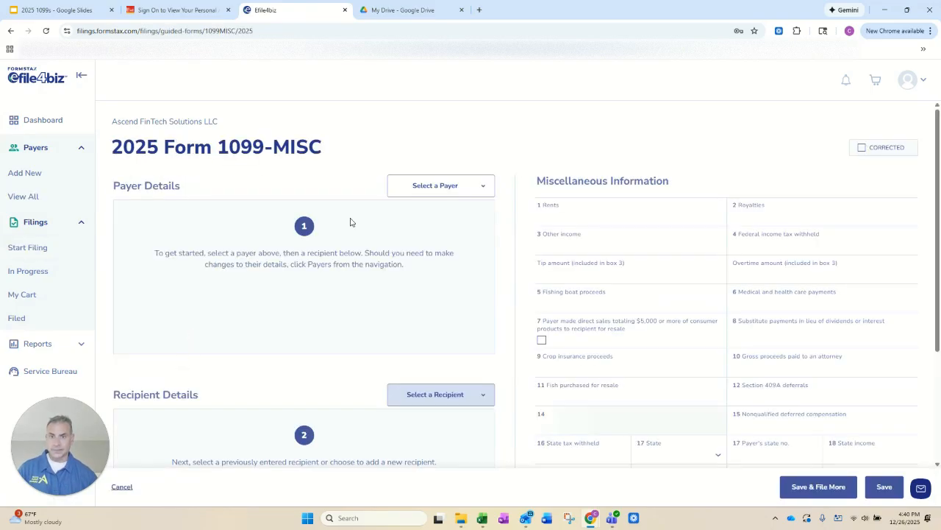
{"action": "left_click", "coordinate": [422, 188]}
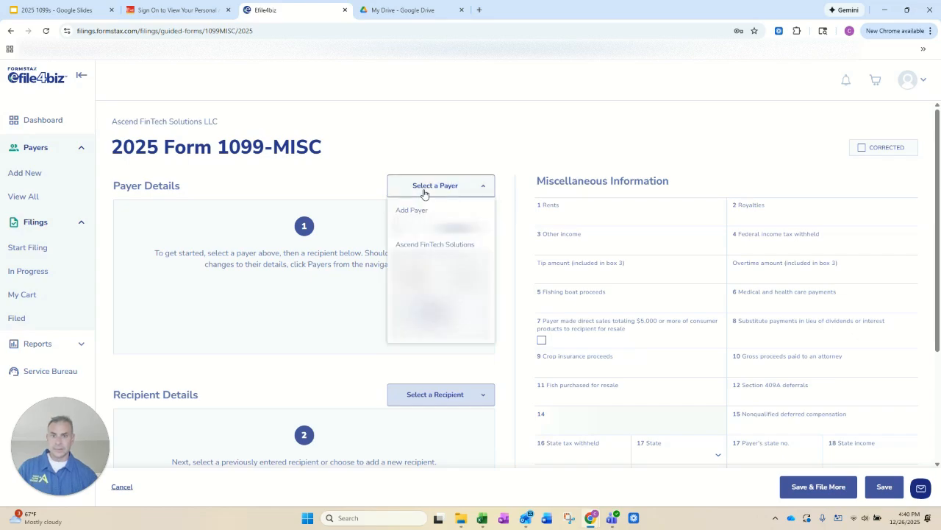
{"action": "left_click", "coordinate": [425, 244]}
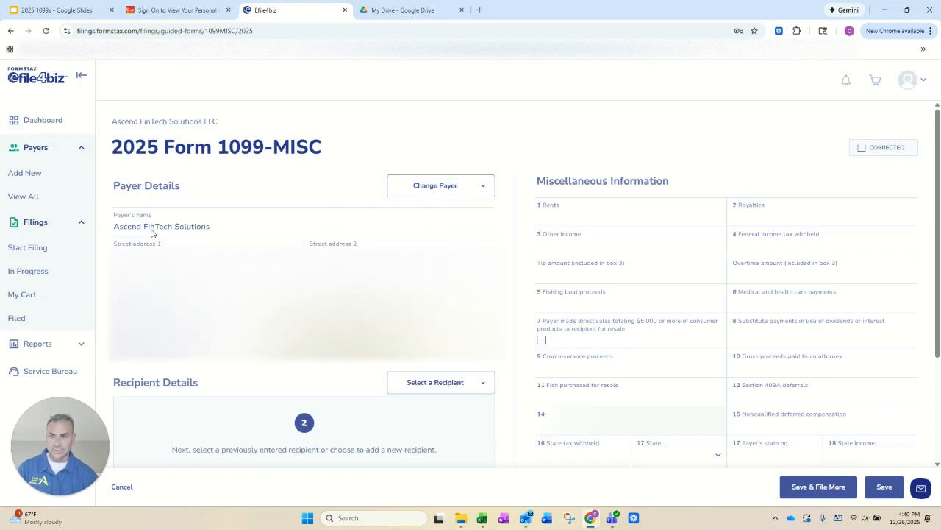
Step: Add a new recipient to the form and enter its employer identification number as the TIN
{"action": "left_click", "coordinate": [434, 384]}
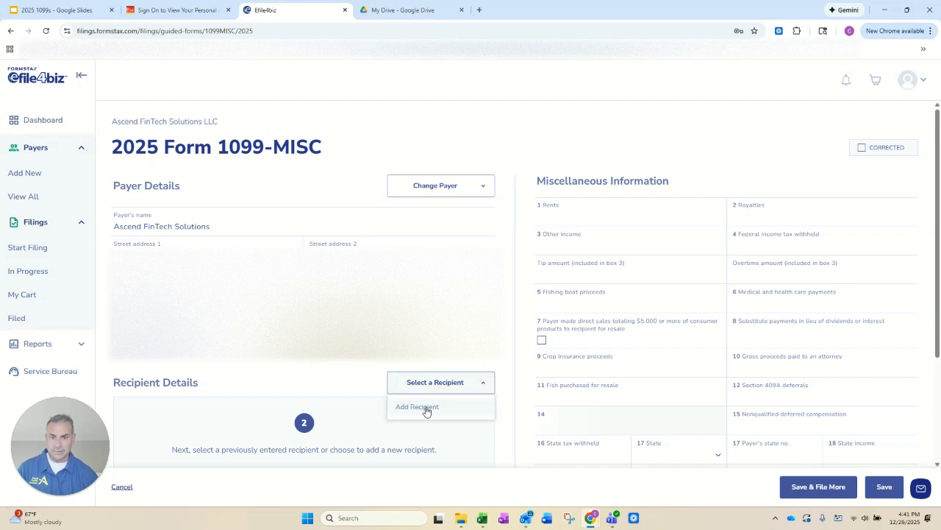
{"action": "left_click", "coordinate": [426, 406]}
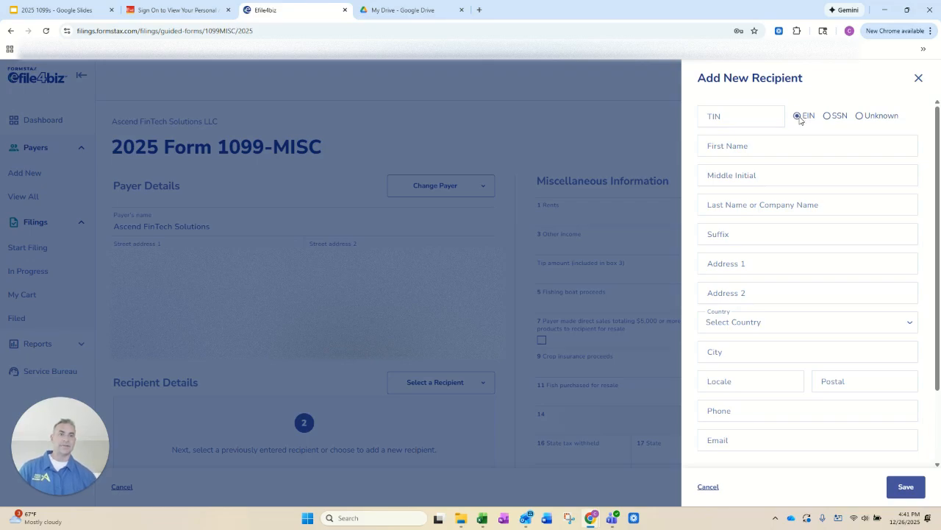
{"action": "left_click", "coordinate": [745, 116]}
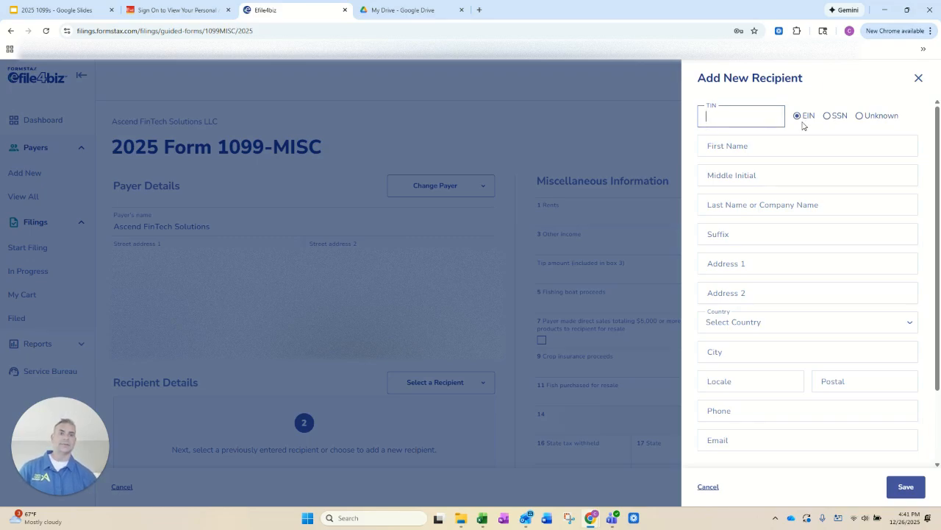
{"action": "type", "text": "39-9999999"}
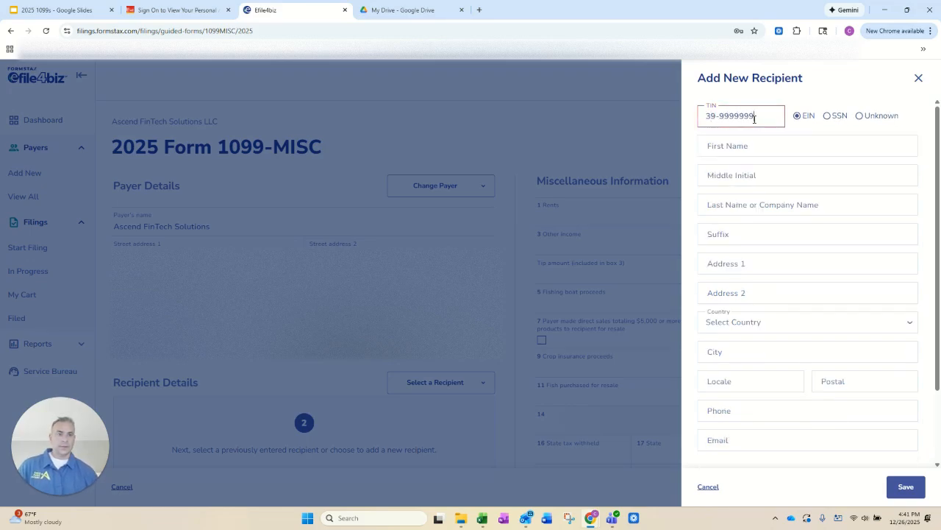
{"action": "key", "text": "Tab"}
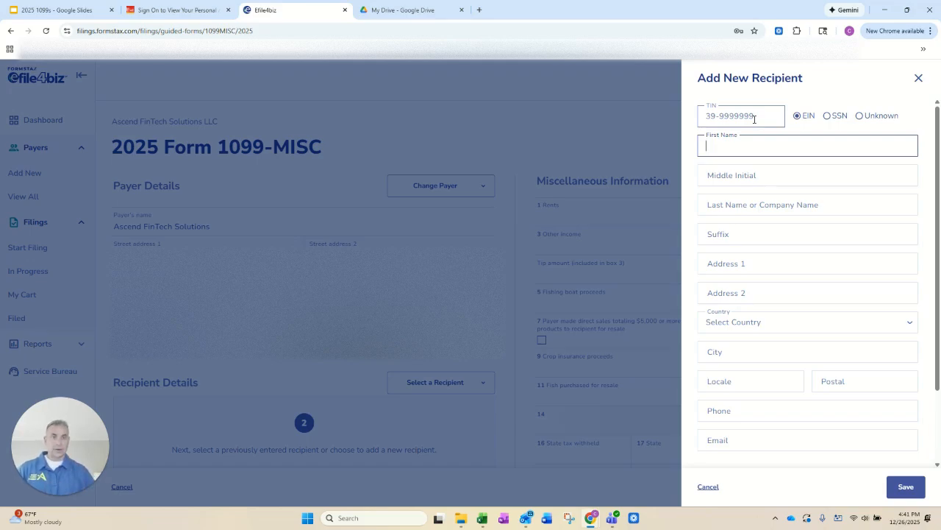
Step: Enter Ascend FinTech Solutions LLC as the recipient's company name, moving it out of the first name field
{"action": "type", "text": "Ascend"}
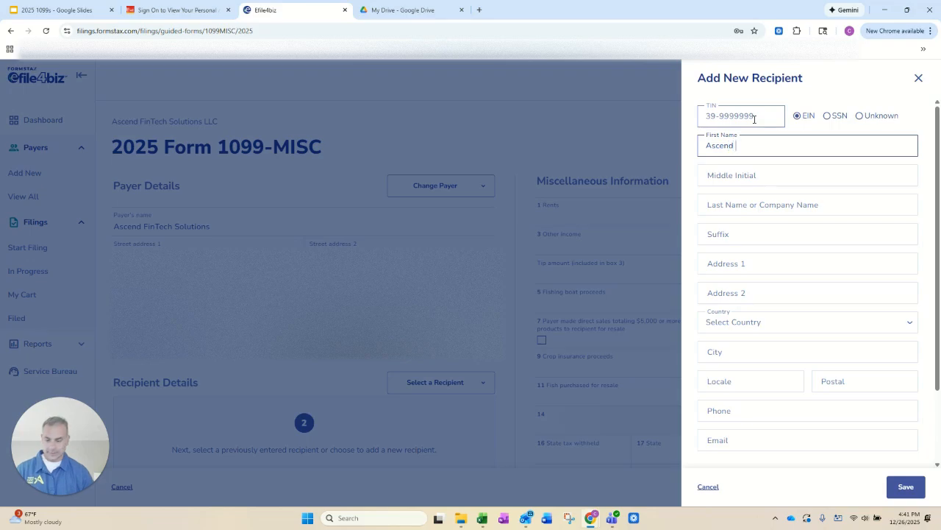
{"action": "type", "text": " FinT"}
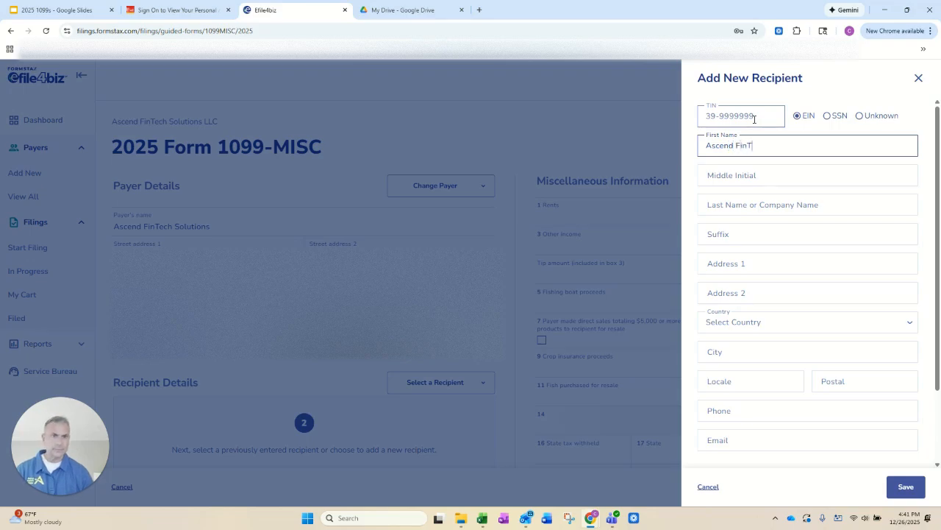
{"action": "type", "text": "ech Solutions LLC"}
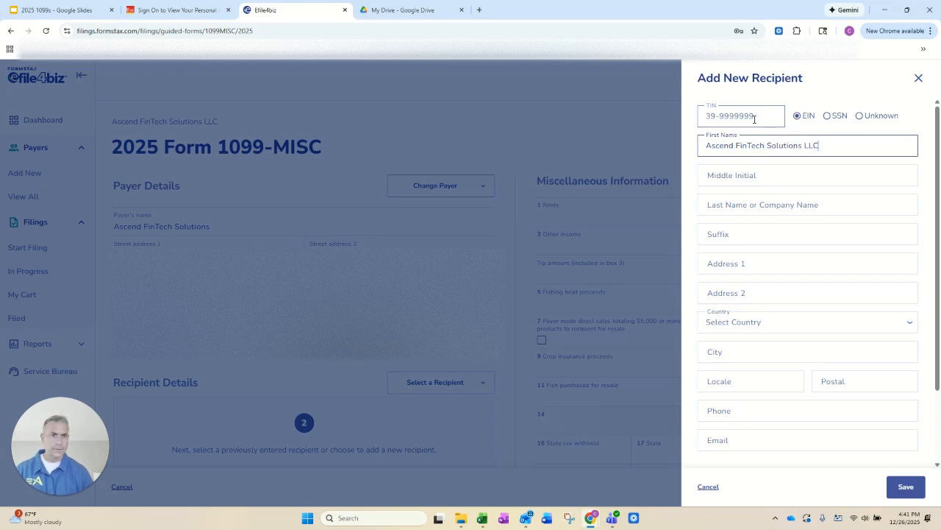
{"action": "key", "text": "Tab"}
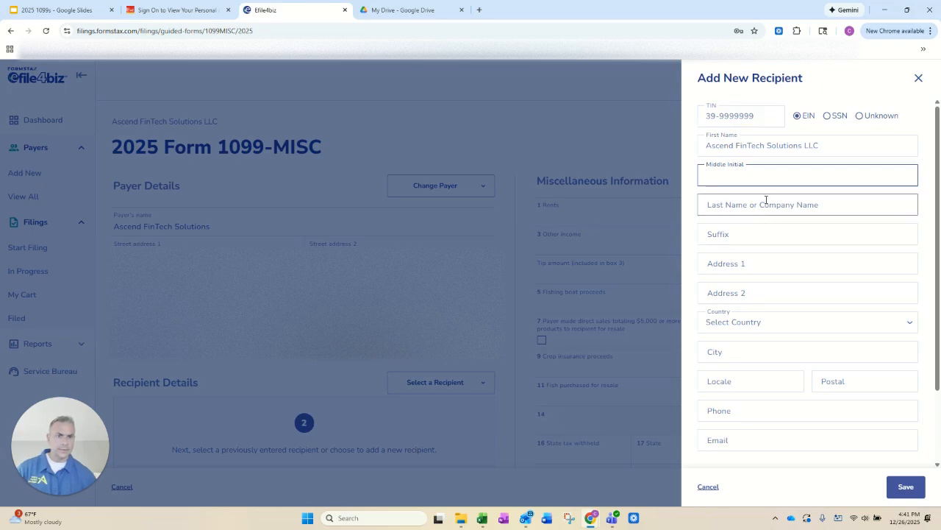
{"action": "left_click_drag", "start_coordinate": [819, 147], "coordinate": [703, 154]}
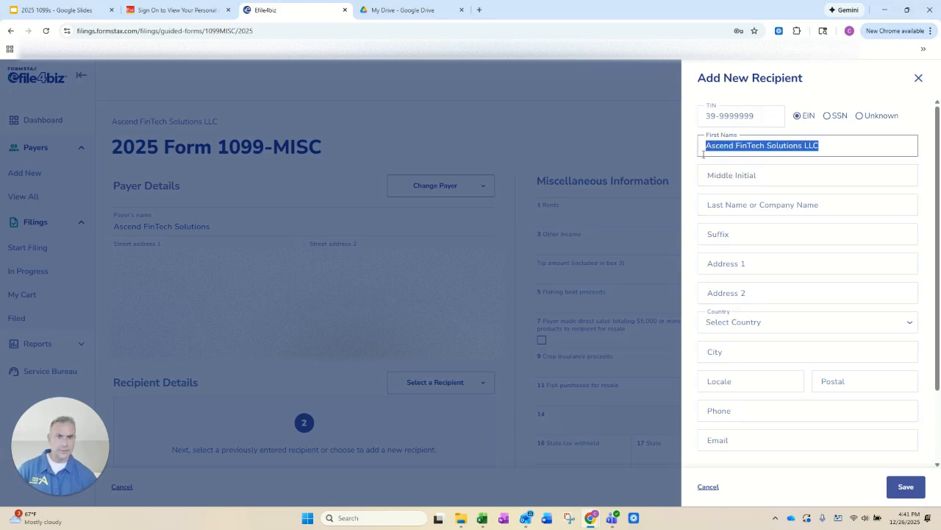
{"action": "key", "text": "ctrl+x"}
{"action": "left_click", "coordinate": [779, 201]}
{"action": "key", "text": "ctrl+v"}
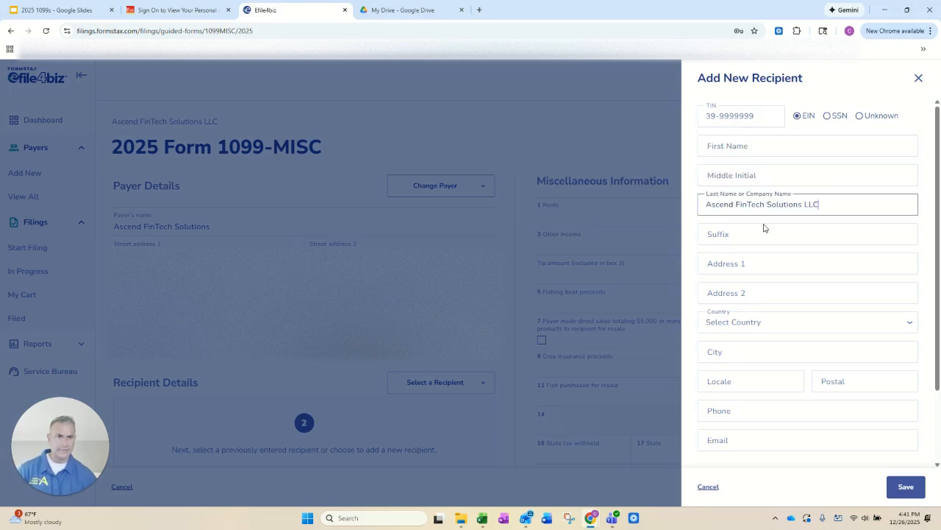
Step: Fill in the recipient's address details, leave the email blank, and save the recipient with the recommended address
{"action": "left_click", "coordinate": [750, 263]}
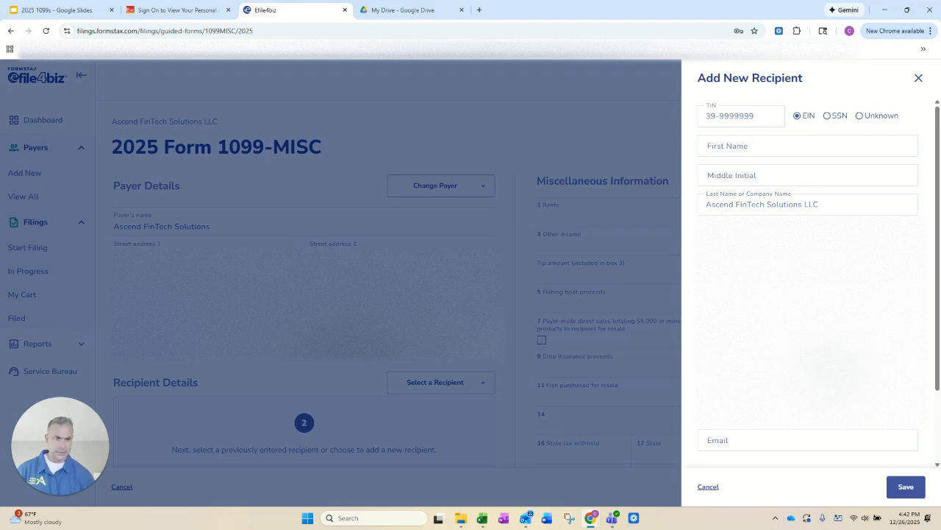
{"action": "left_click", "coordinate": [734, 441]}
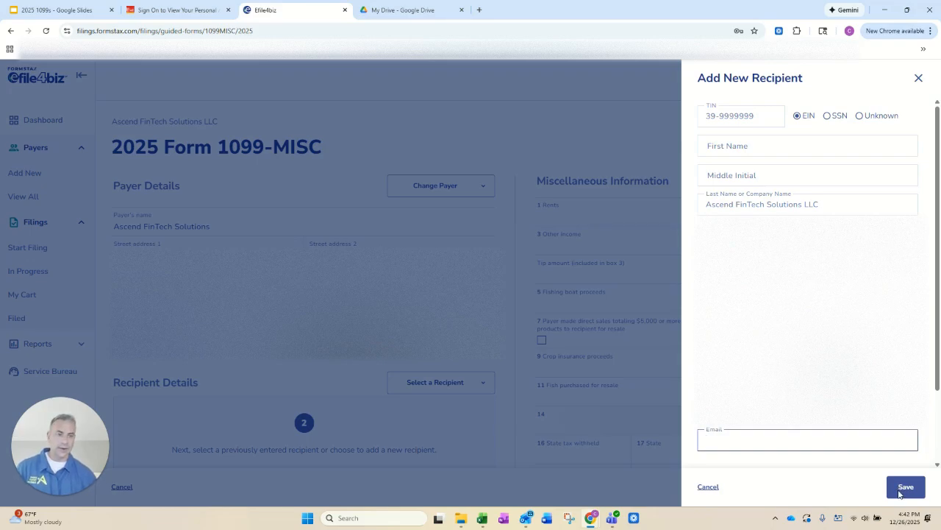
{"action": "left_click", "coordinate": [904, 491]}
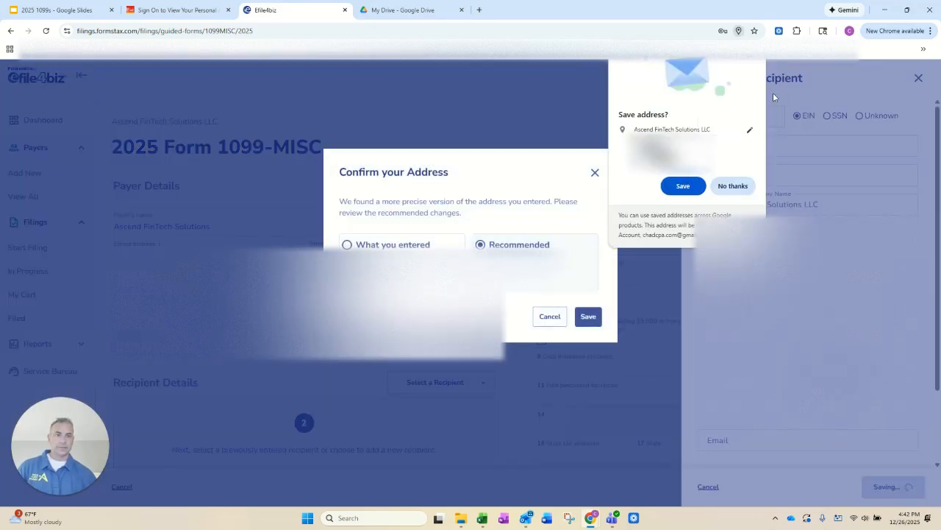
{"action": "left_click", "coordinate": [588, 316]}
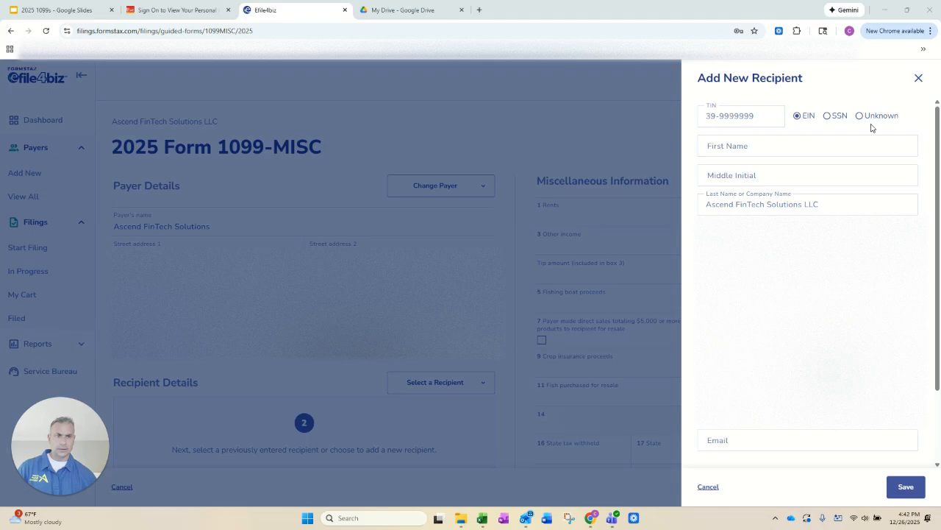
{"action": "scroll", "coordinate": [837, 166], "scroll_direction": "down", "scroll_amount": 5}
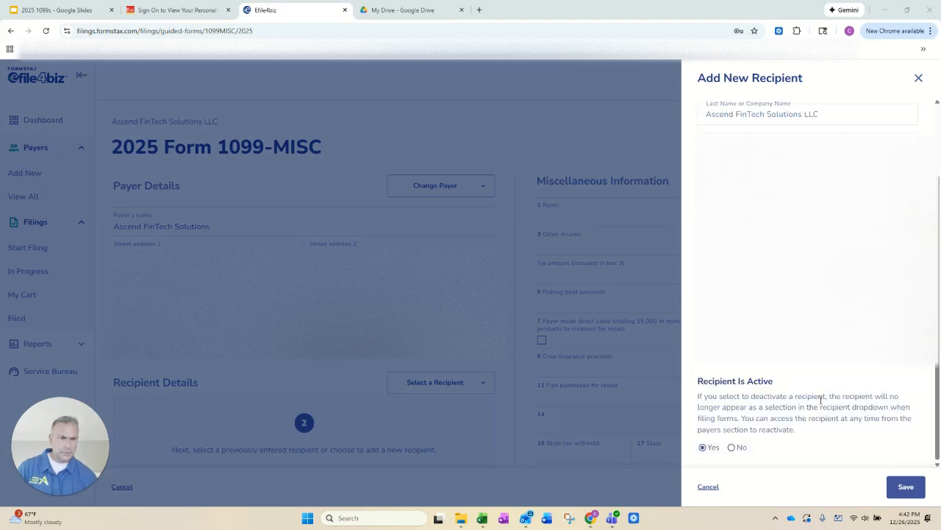
{"action": "left_click", "coordinate": [906, 486]}
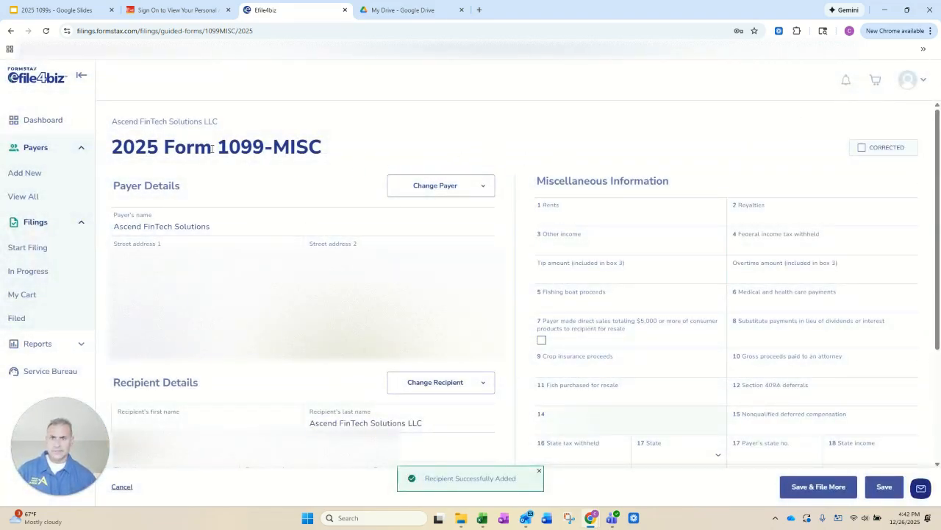
Step: Enter 10,000 as other income in box 3 of the 1099-MISC and save the form
{"action": "scroll", "coordinate": [275, 225], "scroll_direction": "down", "scroll_amount": 3}
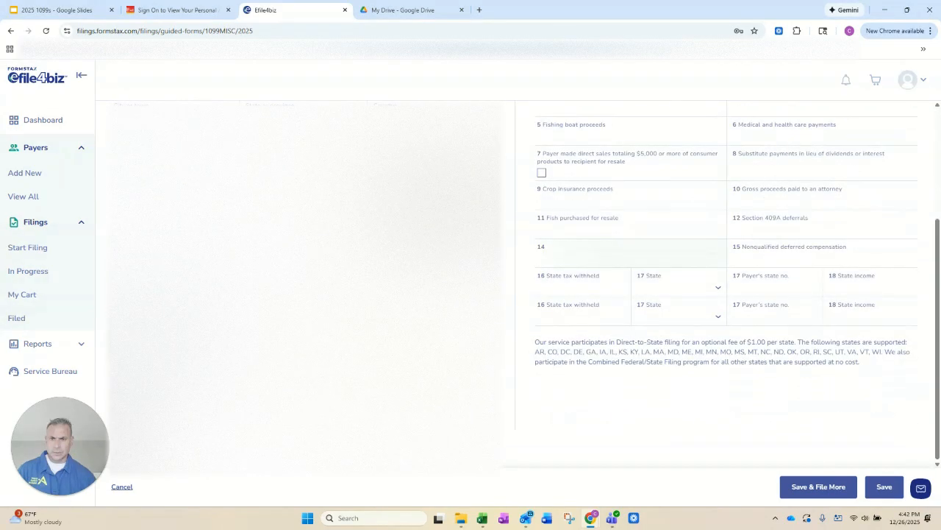
{"action": "scroll", "coordinate": [513, 351], "scroll_direction": "up", "scroll_amount": 3}
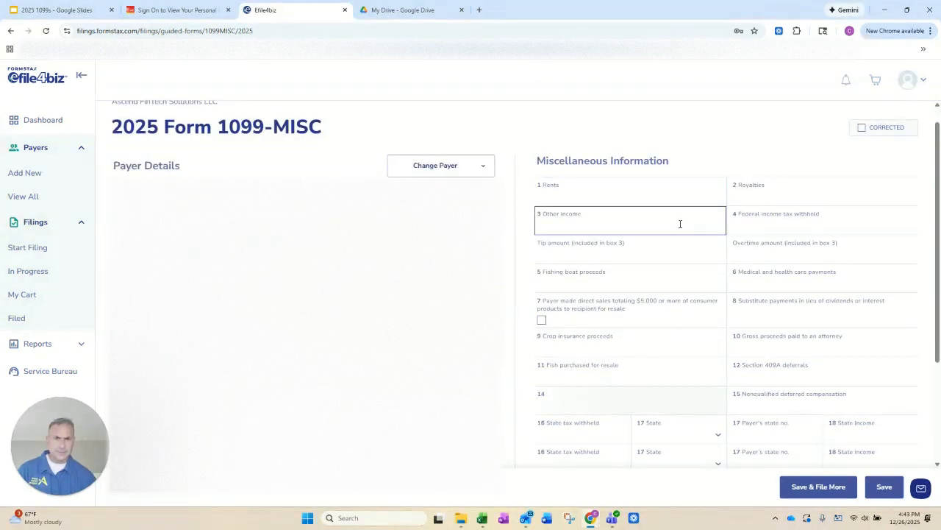
{"action": "left_click", "coordinate": [607, 220]}
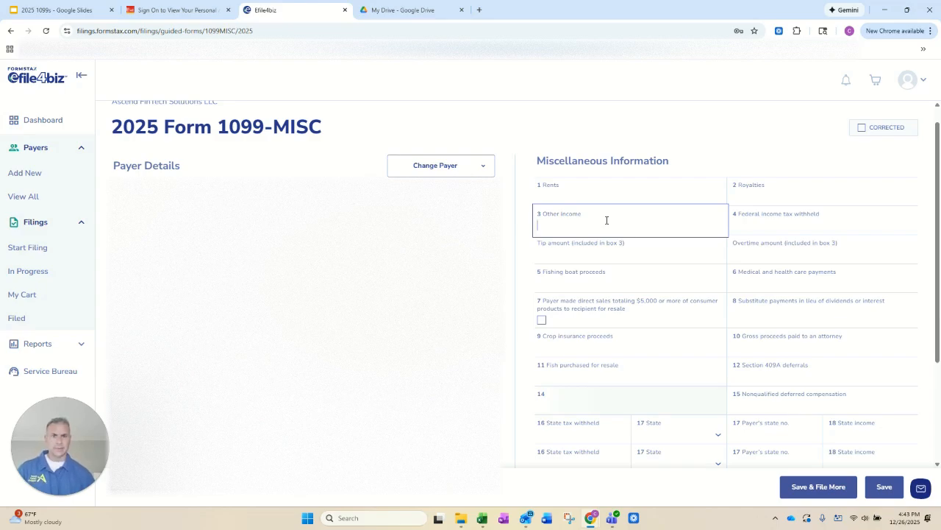
{"action": "type", "text": "100000"}
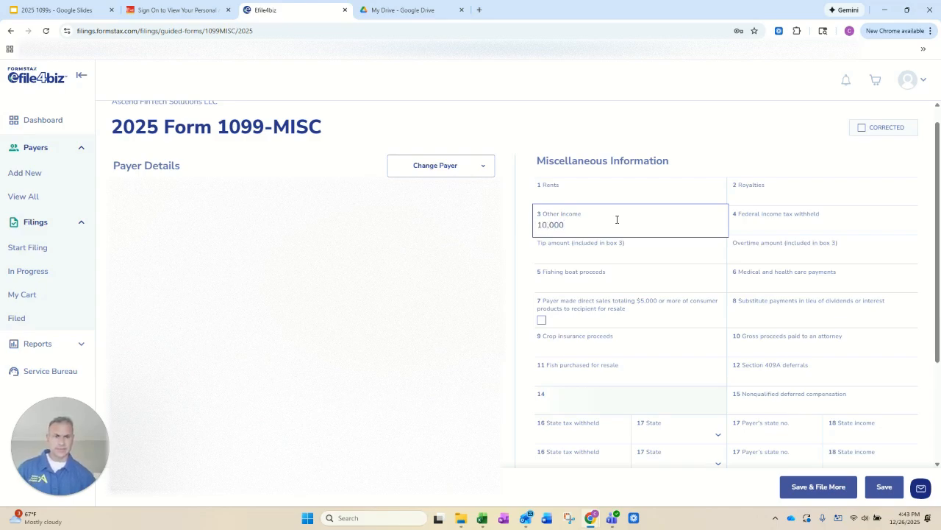
{"action": "left_click", "coordinate": [884, 488]}
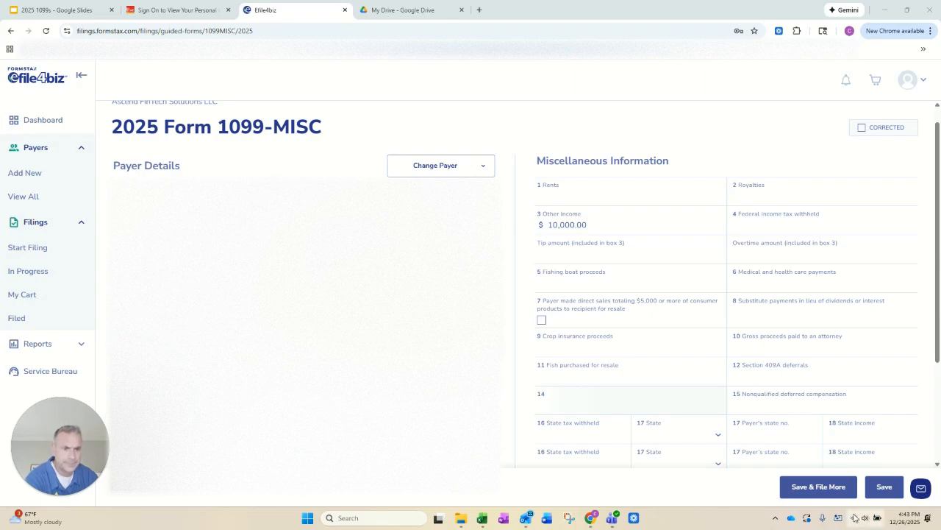
{"action": "left_click", "coordinate": [884, 487]}
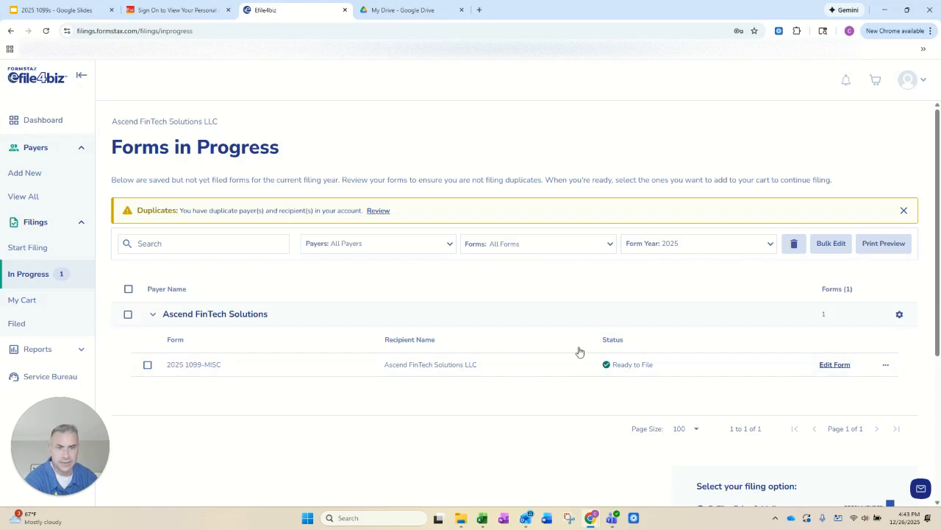
Step: Select the 2025 1099-MISC among the forms in progress and show its print preview choices for masking the TIN
{"action": "left_click", "coordinate": [148, 366]}
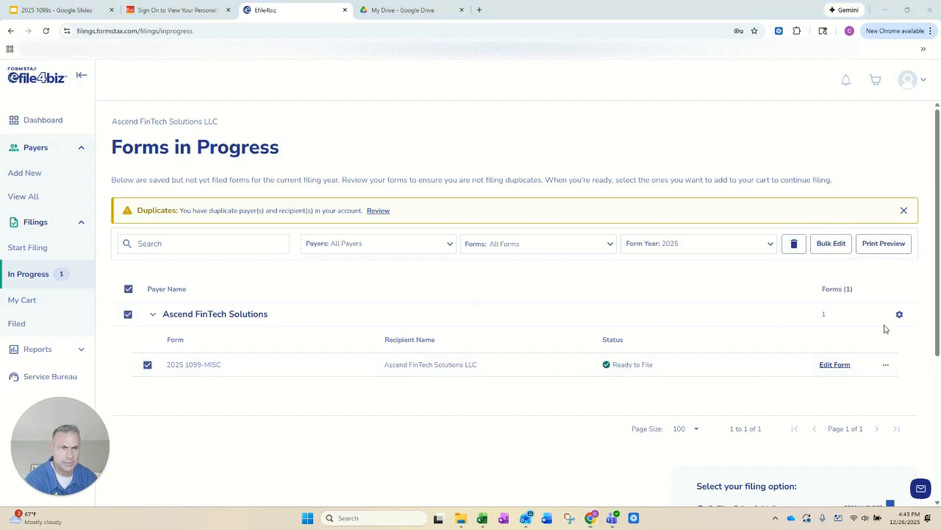
{"action": "left_click", "coordinate": [866, 247]}
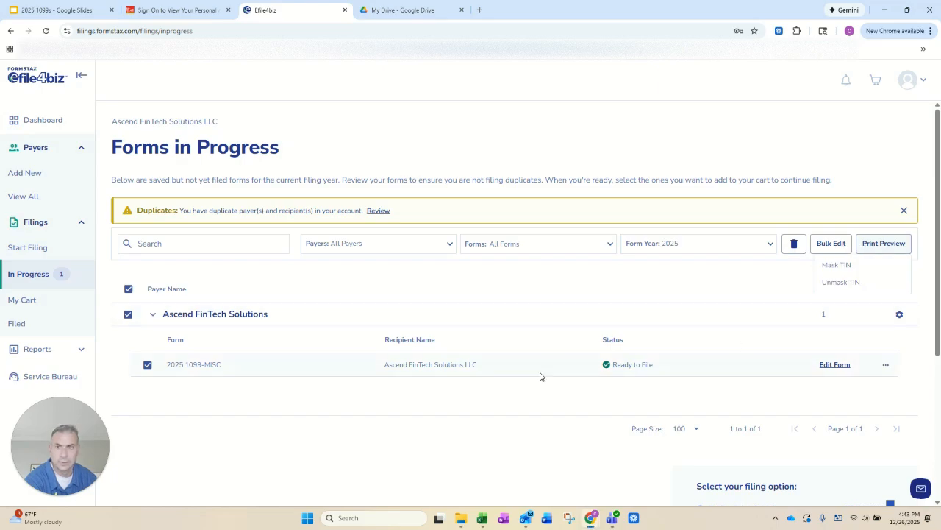
Step: Review the filing options for the selected 1099-MISC: E-File, Print & Mail; E-File Only; and Print & Mail Only
{"action": "scroll", "coordinate": [542, 376], "scroll_direction": "down", "scroll_amount": 3}
{"action": "scroll", "coordinate": [433, 267], "scroll_direction": "up", "scroll_amount": 2}
{"action": "scroll", "coordinate": [647, 361], "scroll_direction": "down", "scroll_amount": 2}
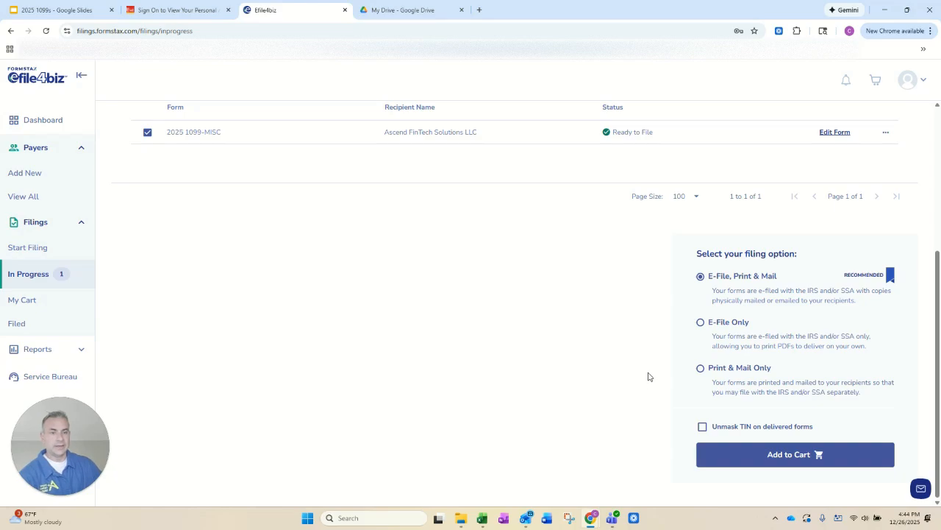
{"action": "scroll", "coordinate": [661, 381], "scroll_direction": "up", "scroll_amount": 1}
{"action": "scroll", "coordinate": [662, 381], "scroll_direction": "up", "scroll_amount": 3}
{"action": "scroll", "coordinate": [657, 376], "scroll_direction": "down", "scroll_amount": 3}
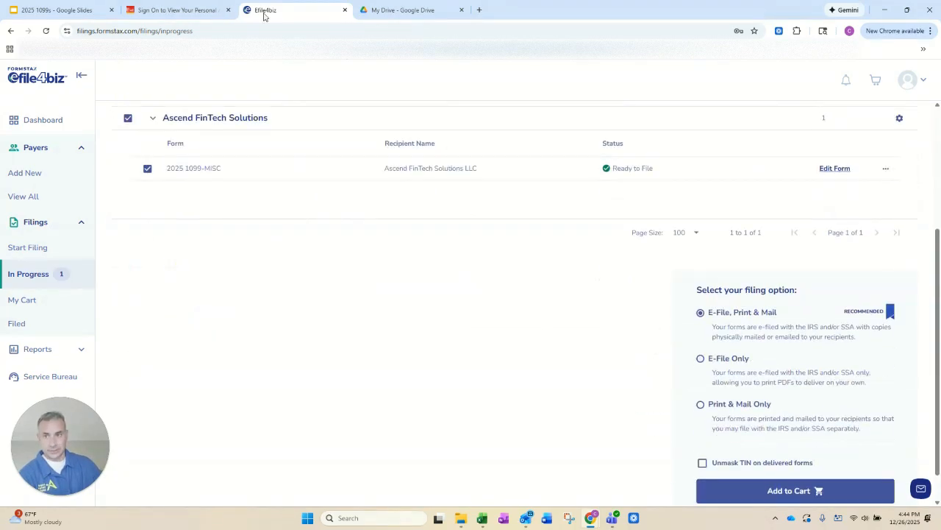
Step: Switch to the Google Slides presentation, show the Preparing 1099s overview slide, and return to the Efile4biz site
{"action": "left_click", "coordinate": [61, 11]}
{"action": "scroll", "coordinate": [92, 250], "scroll_direction": "up", "scroll_amount": 3}
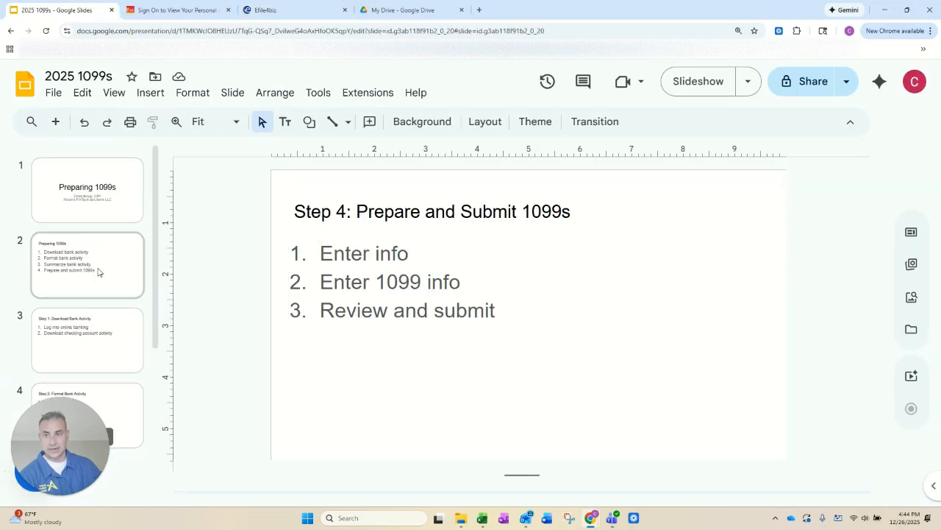
{"action": "left_click", "coordinate": [99, 272]}
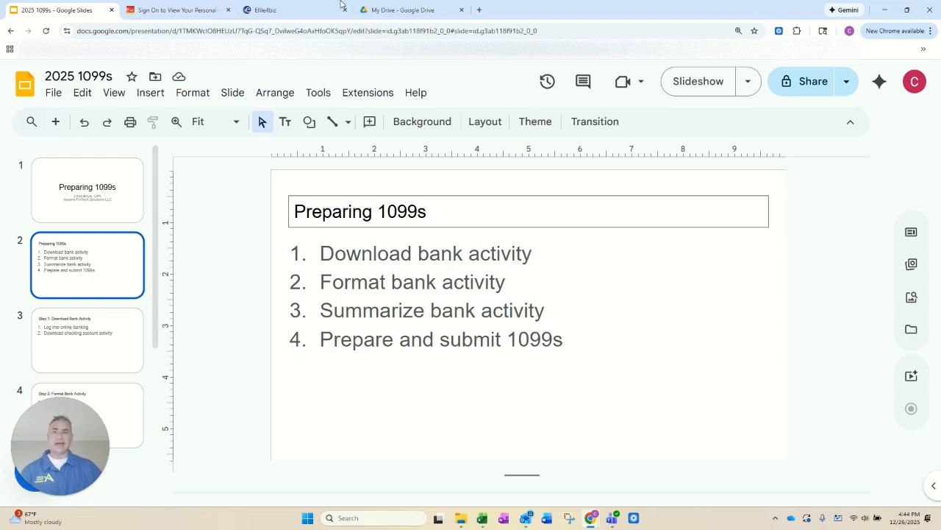
{"action": "left_click", "coordinate": [298, 11]}
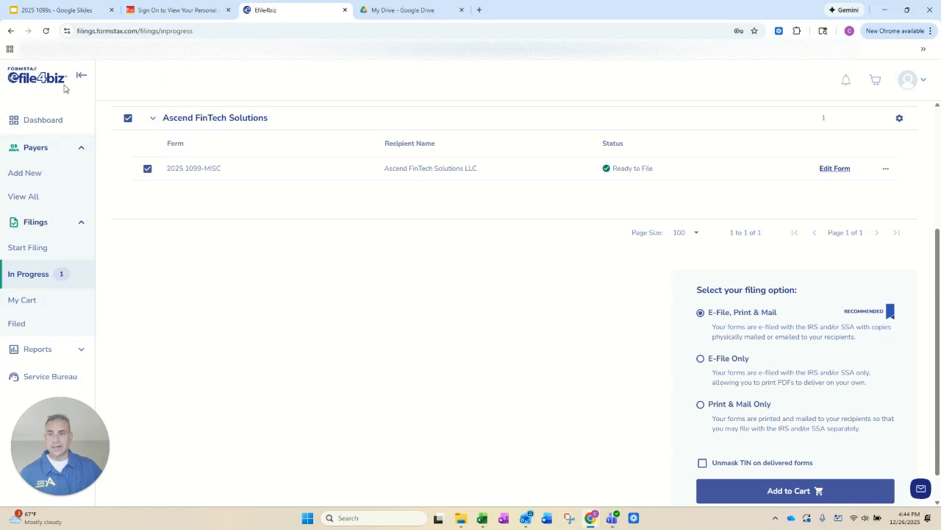